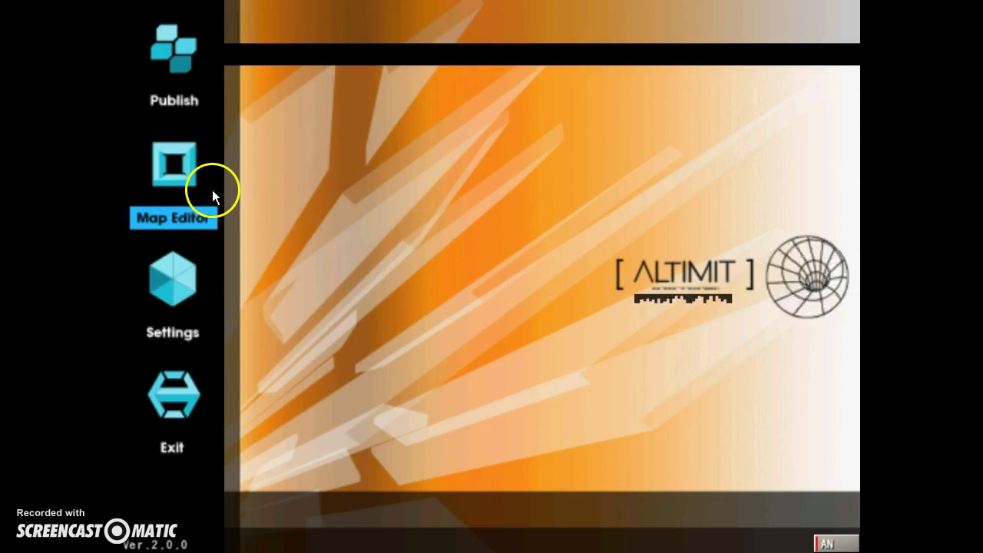
- Open the Map Editor and start a new area
{"action": "left_click", "coordinate": [174, 167]}
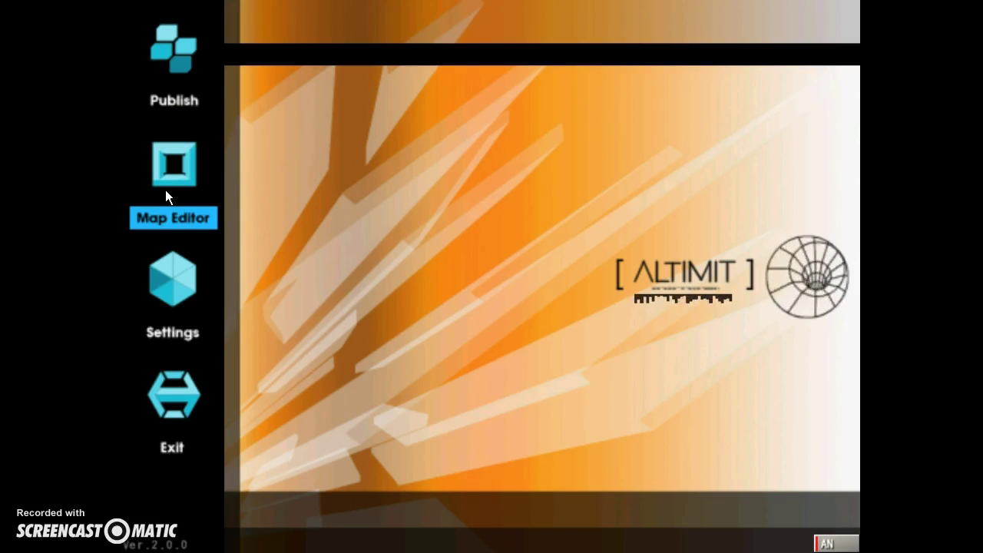
{"action": "left_click", "coordinate": [165, 190]}
{"action": "left_click", "coordinate": [187, 151]}
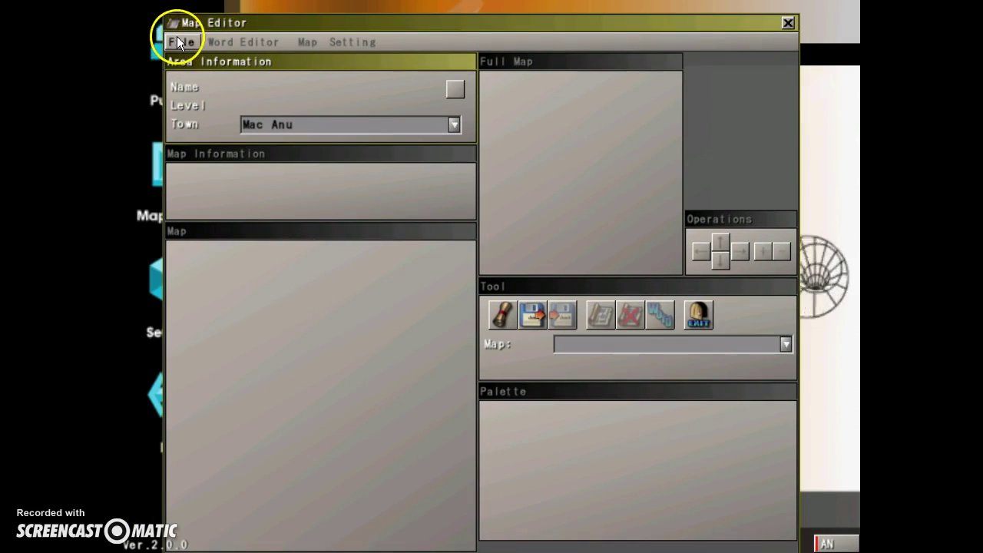
{"action": "left_click", "coordinate": [177, 39]}
{"action": "left_click", "coordinate": [203, 64]}
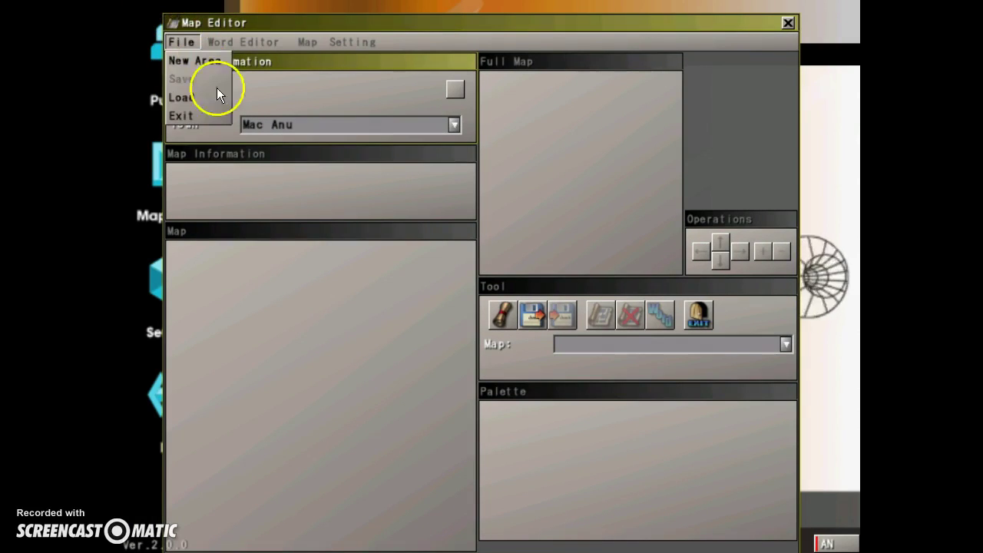
{"action": "left_click", "coordinate": [503, 312]}
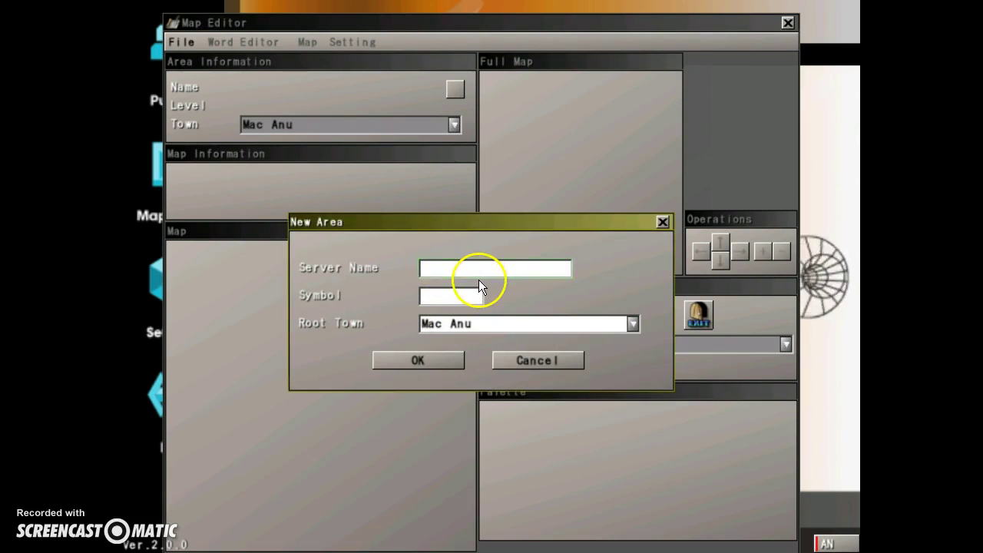
- Name the new area's server "Iasagi's Domain"
{"action": "type", "text": "lasagi"}
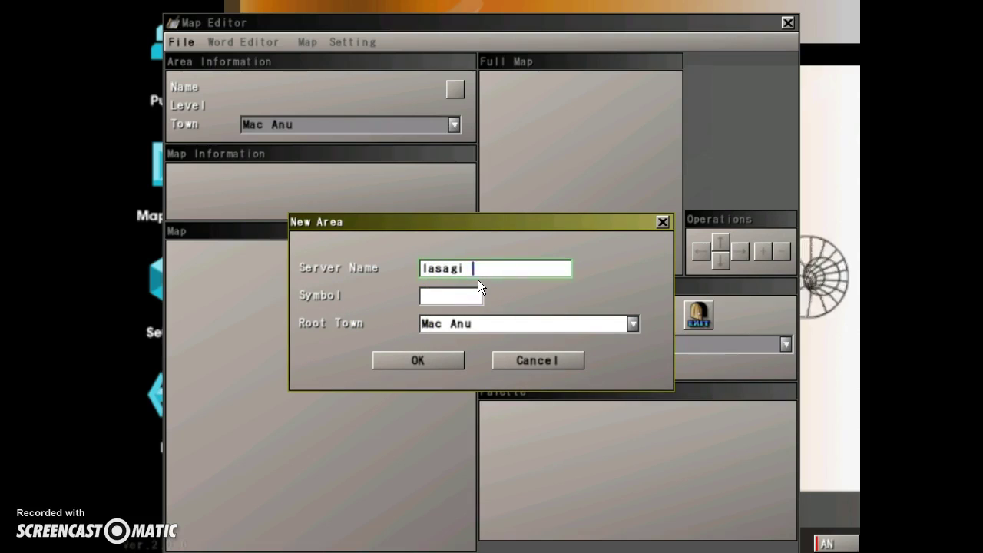
{"action": "type", "text": " Strife's"}
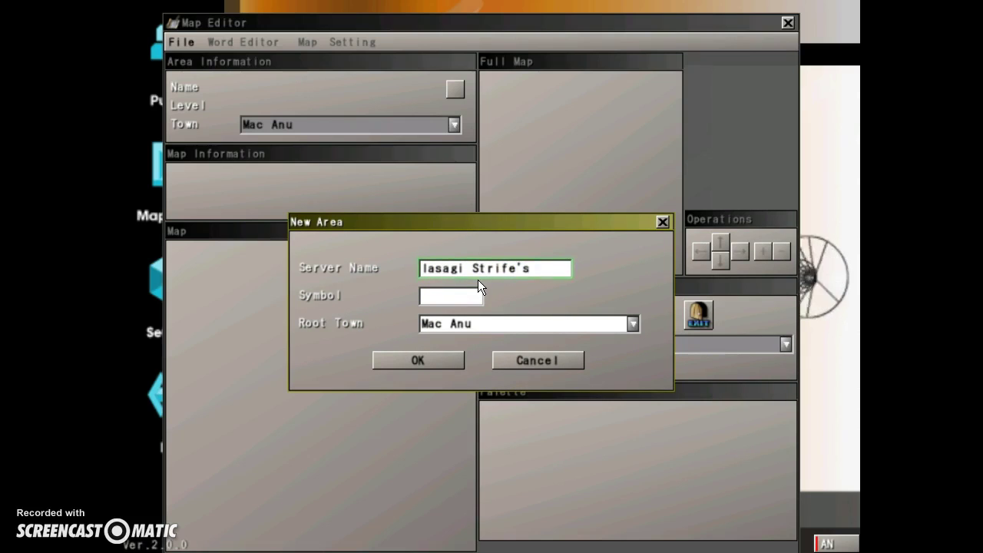
{"action": "type", "text": " Doma"}
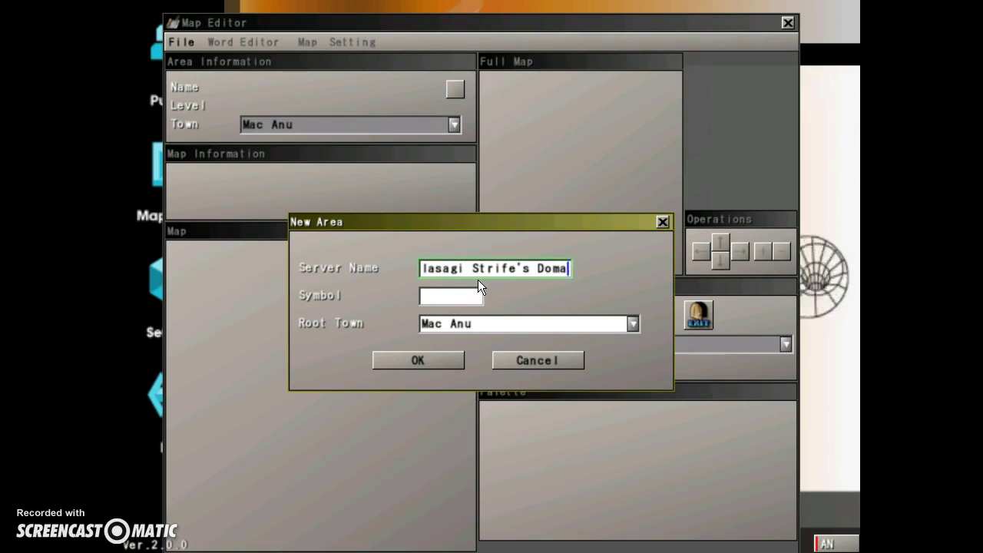
{"action": "key", "text": "BackSpace"}
{"action": "key", "text": "BackSpace"}
{"action": "key", "text": "BackSpace"}
{"action": "key", "text": "BackSpace"}
{"action": "key", "text": "BackSpace"}
{"action": "key", "text": "BackSpace"}
{"action": "key", "text": "BackSpace"}
{"action": "key", "text": "BackSpace"}
{"action": "key", "text": "BackSpace"}
{"action": "key", "text": "BackSpace"}
{"action": "key", "text": "BackSpace"}
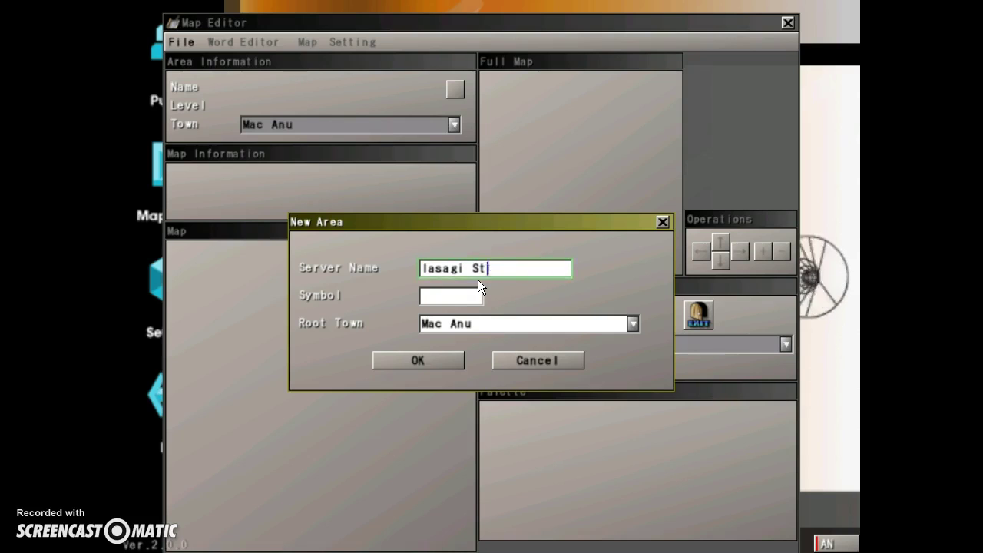
{"action": "key", "text": "BackSpace"}
{"action": "key", "text": "BackSpace"}
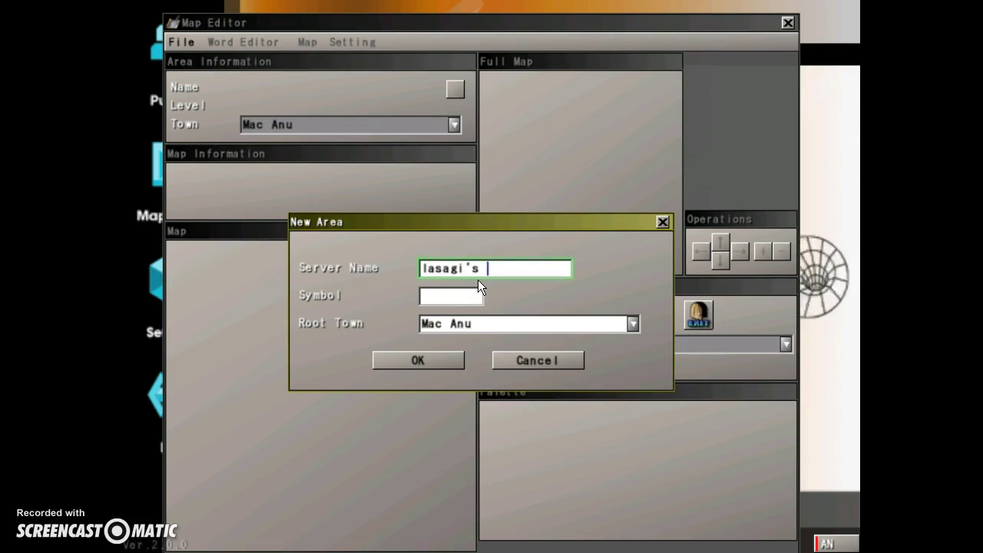
{"action": "type", "text": "'s D"}
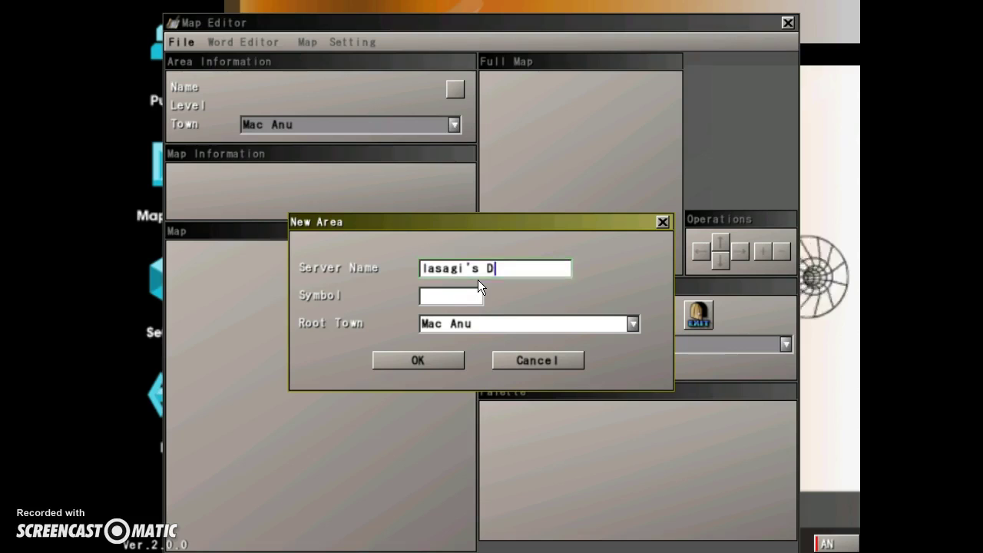
{"action": "type", "text": "omain"}
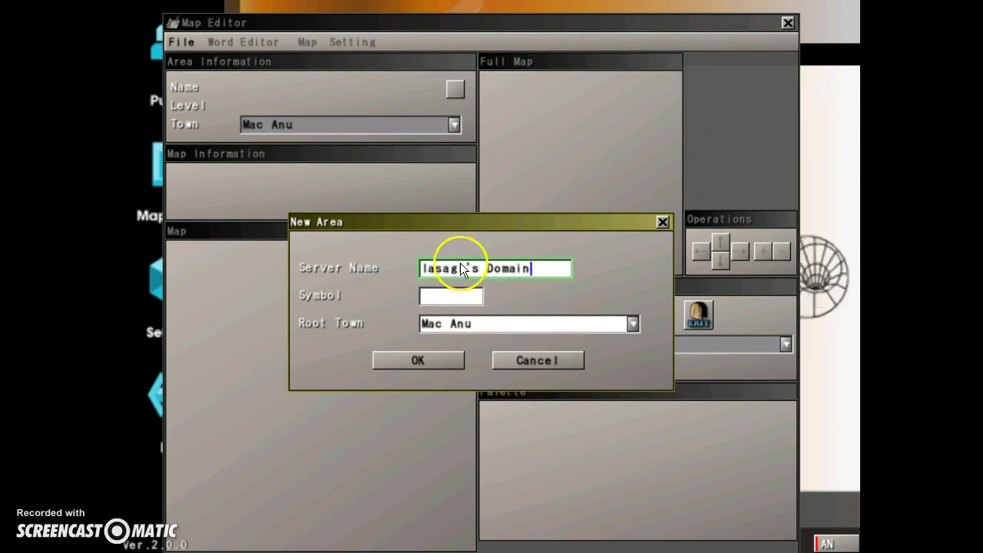
- Set the new area's symbol to ~!
{"action": "left_click", "coordinate": [441, 298]}
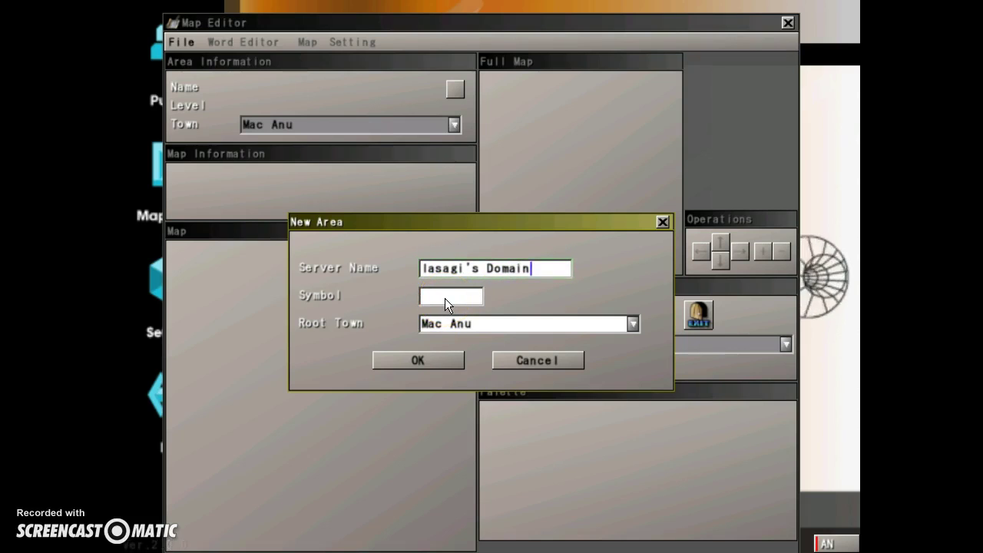
{"action": "left_click", "coordinate": [459, 291]}
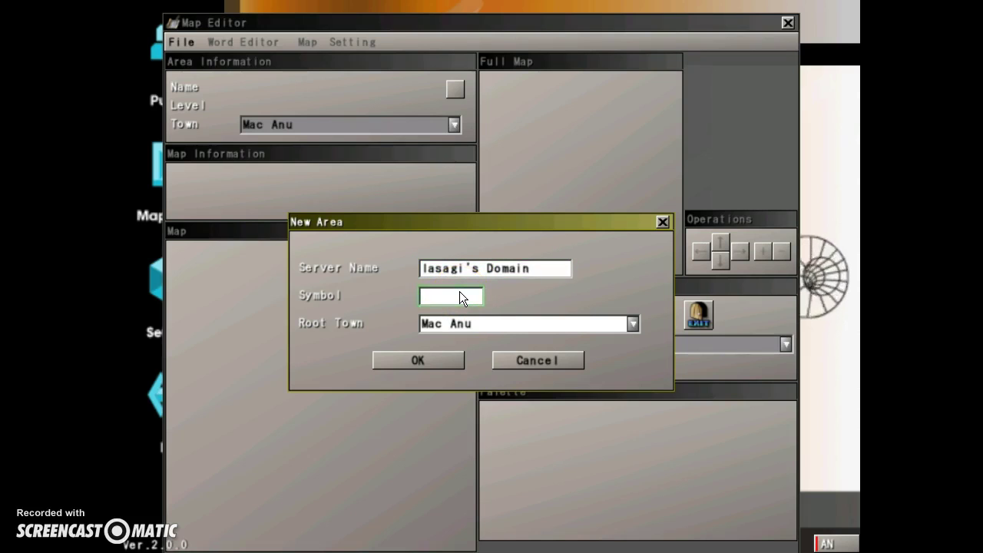
{"action": "type", "text": "~!"}
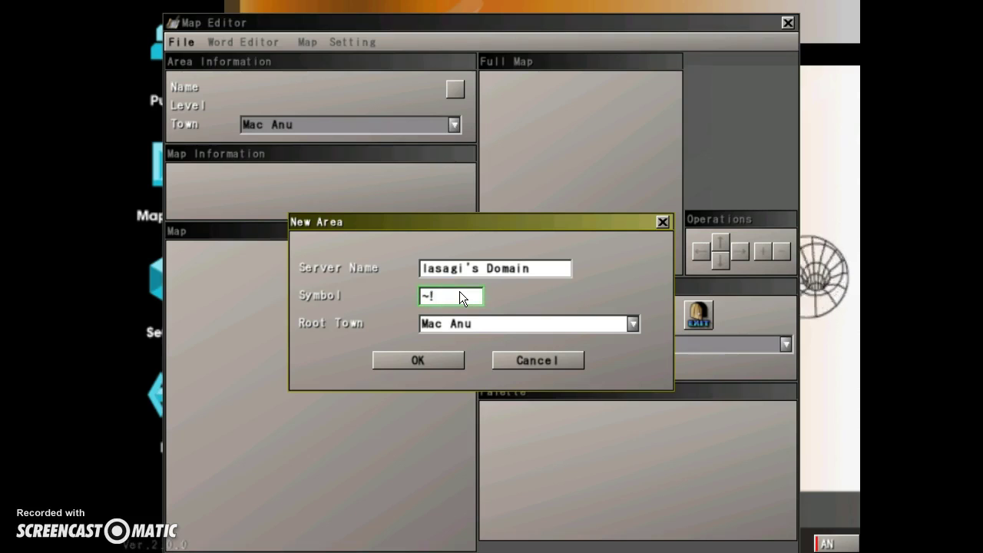
- Choose Fort Ouph as the root town and create the area
{"action": "left_click", "coordinate": [530, 324]}
{"action": "left_click", "coordinate": [631, 324]}
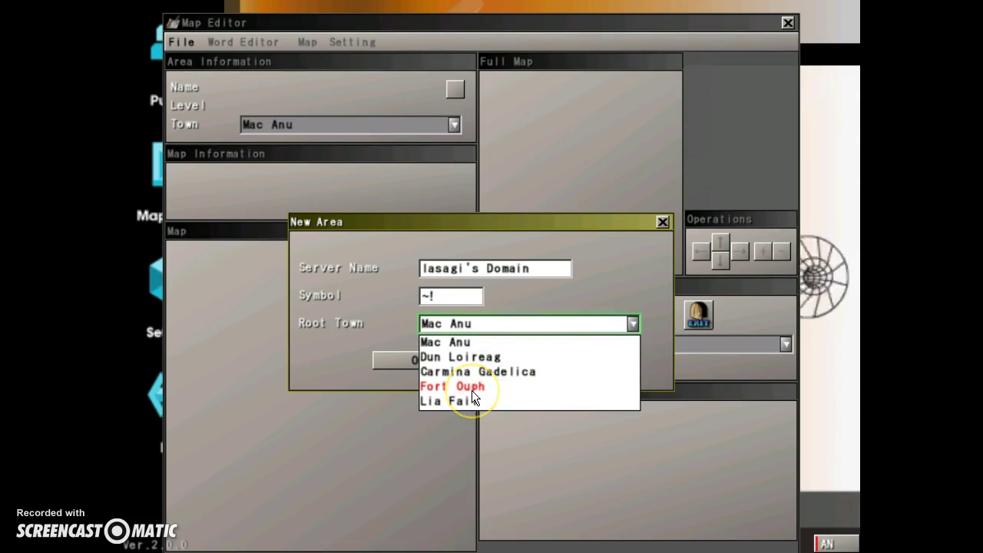
{"action": "left_click_drag", "start_coordinate": [472, 390], "coordinate": [507, 379]}
{"action": "left_click_drag", "start_coordinate": [376, 360], "coordinate": [475, 375]}
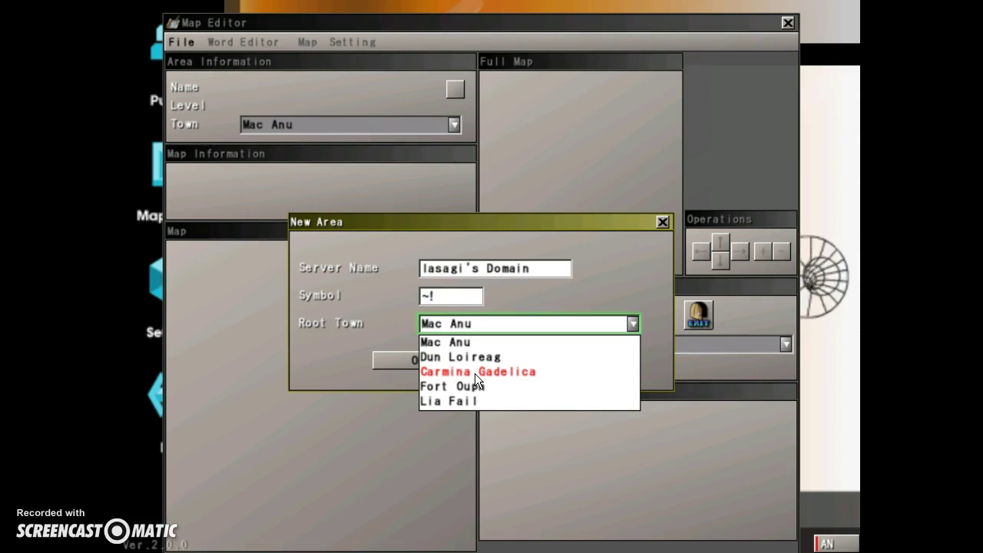
{"action": "left_click", "coordinate": [476, 374]}
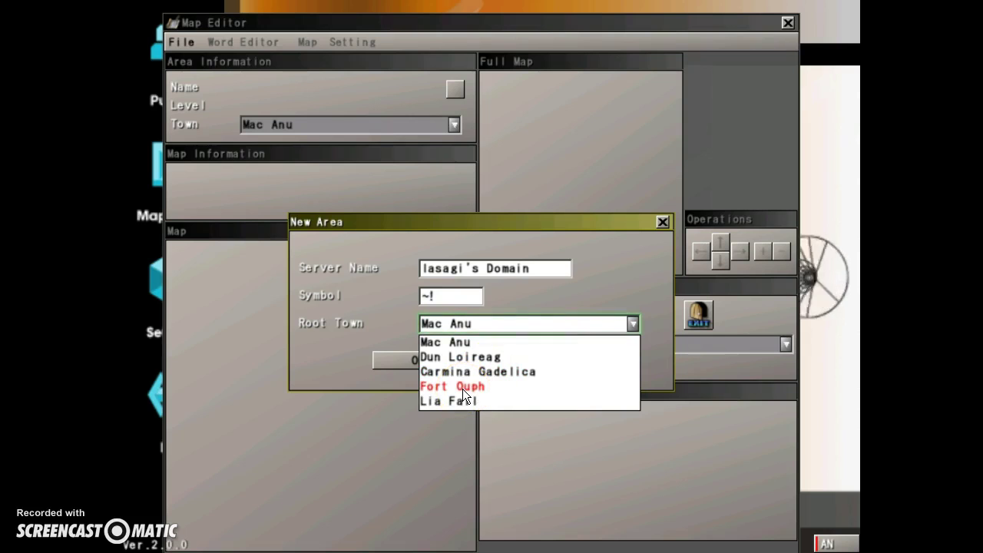
{"action": "left_click", "coordinate": [463, 389]}
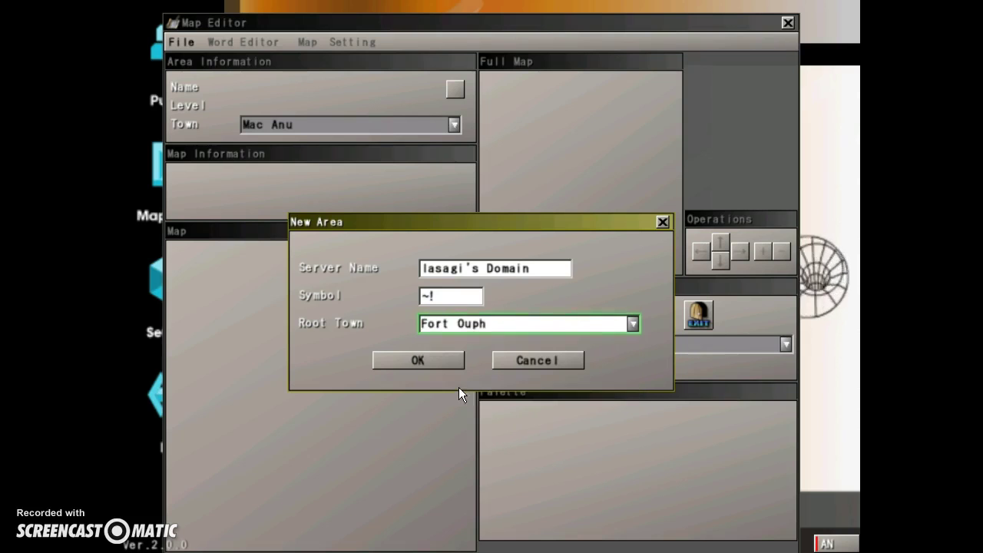
{"action": "left_click", "coordinate": [461, 361]}
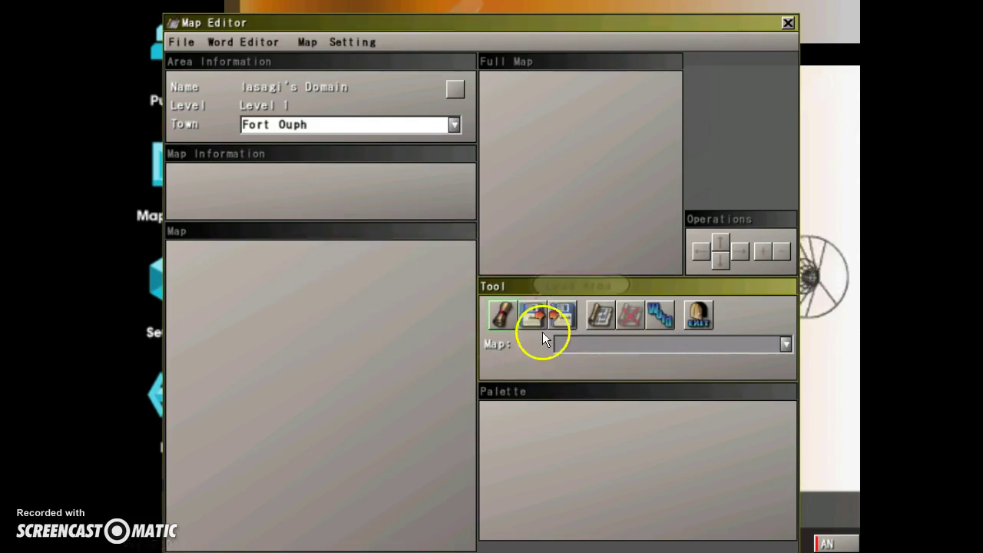
- Look through the area's server name and town options and the load-area and new-map dialogs, leaving everything as it is
{"action": "left_click", "coordinate": [503, 315]}
{"action": "left_click", "coordinate": [456, 89]}
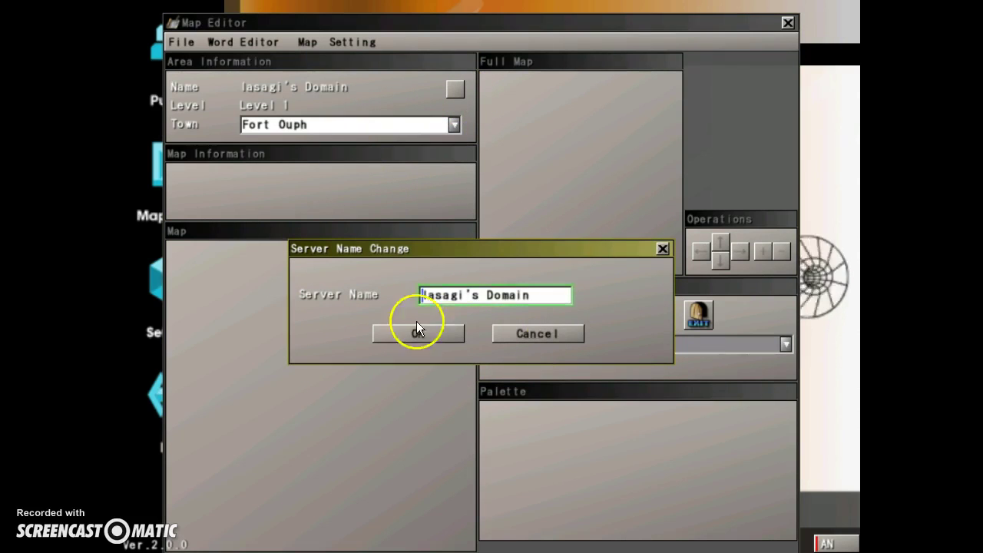
{"action": "left_click", "coordinate": [438, 334]}
{"action": "left_click", "coordinate": [454, 125]}
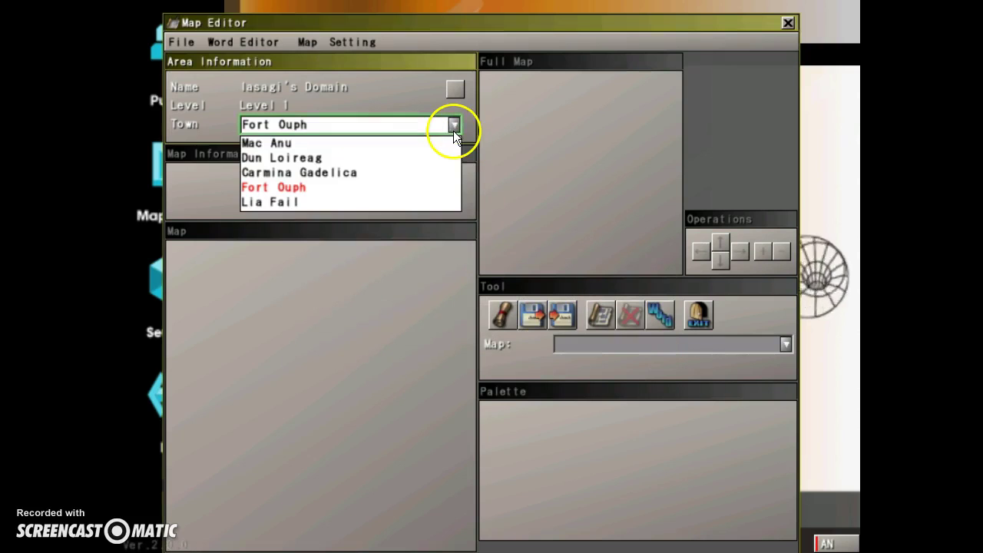
{"action": "left_click", "coordinate": [457, 123]}
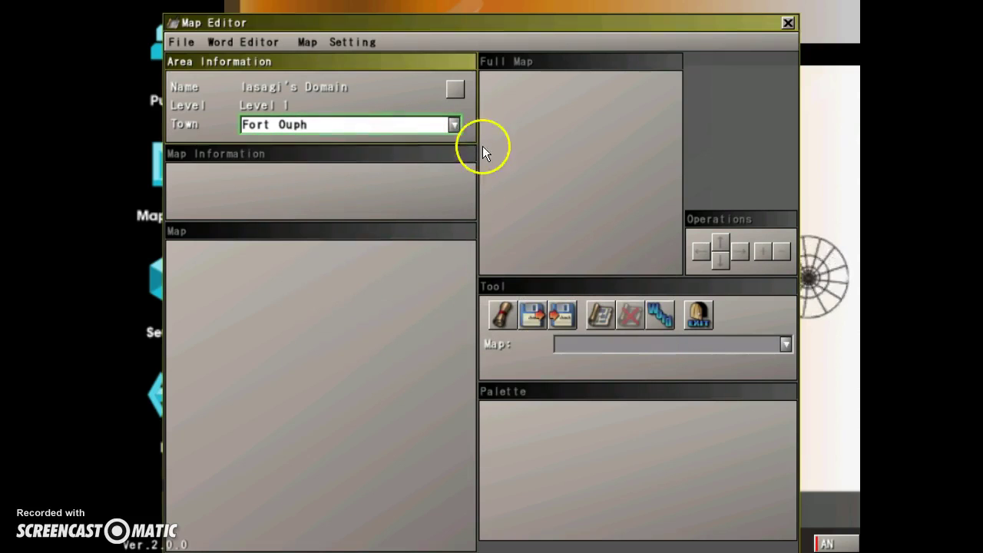
{"action": "left_click", "coordinate": [532, 315]}
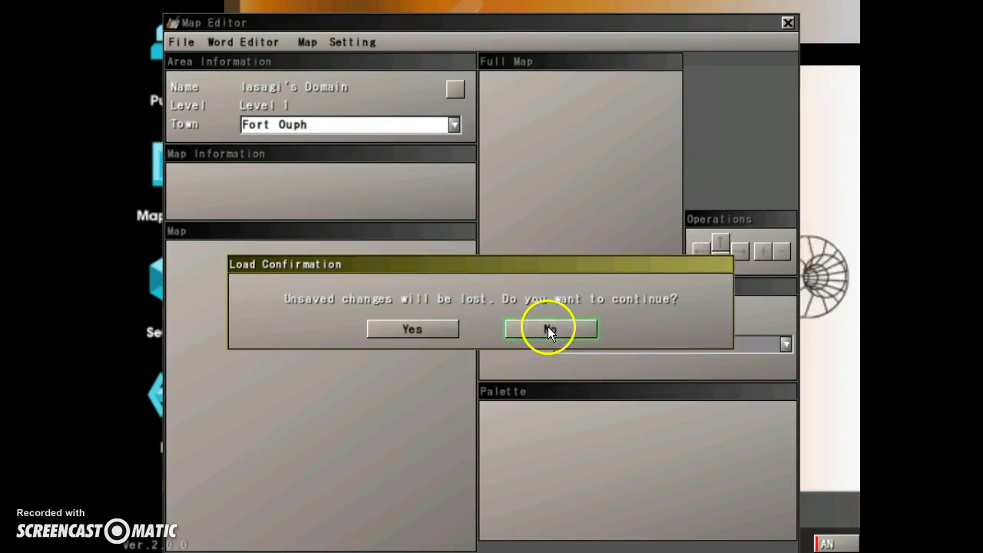
{"action": "left_click", "coordinate": [548, 329]}
{"action": "left_click", "coordinate": [603, 316]}
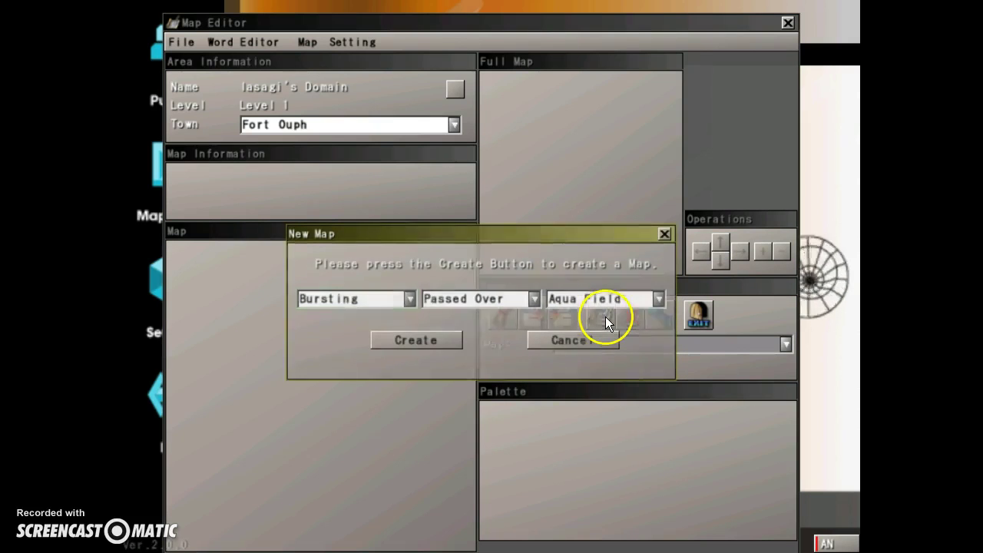
{"action": "left_click", "coordinate": [411, 298]}
{"action": "left_click", "coordinate": [580, 341]}
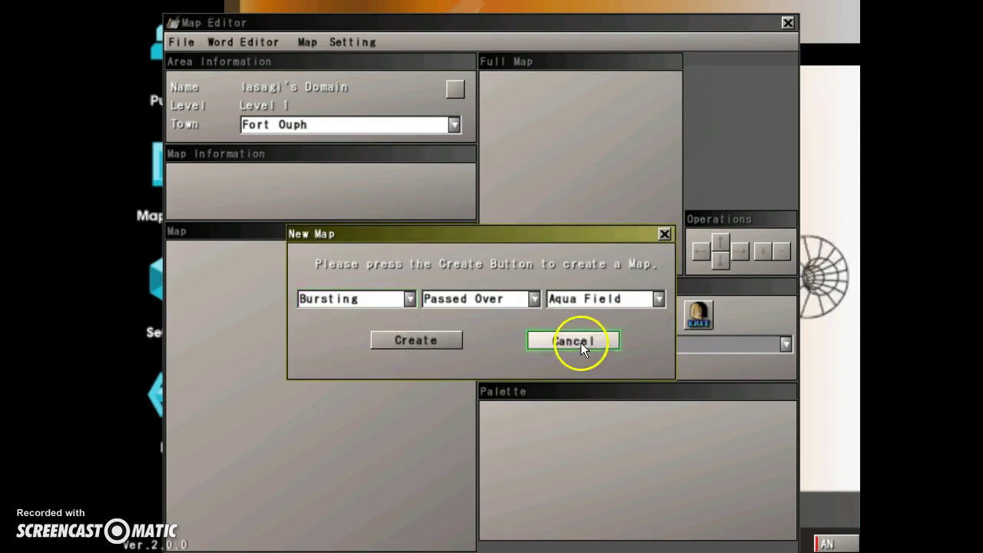
- Open the Word Editor and look through the A-Word, B-Word and C-Word lists
{"action": "left_click", "coordinate": [661, 321]}
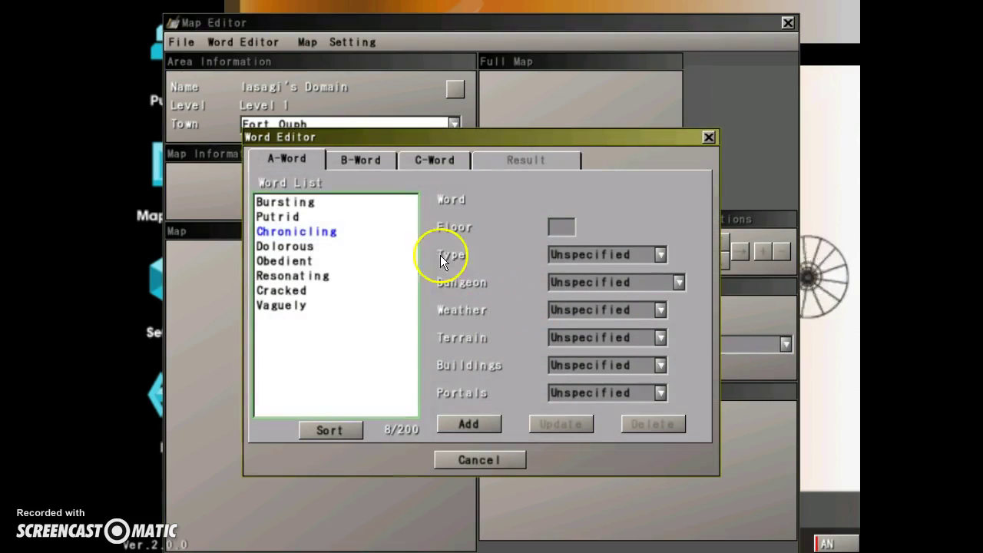
{"action": "left_click", "coordinate": [367, 162]}
{"action": "left_click", "coordinate": [427, 163]}
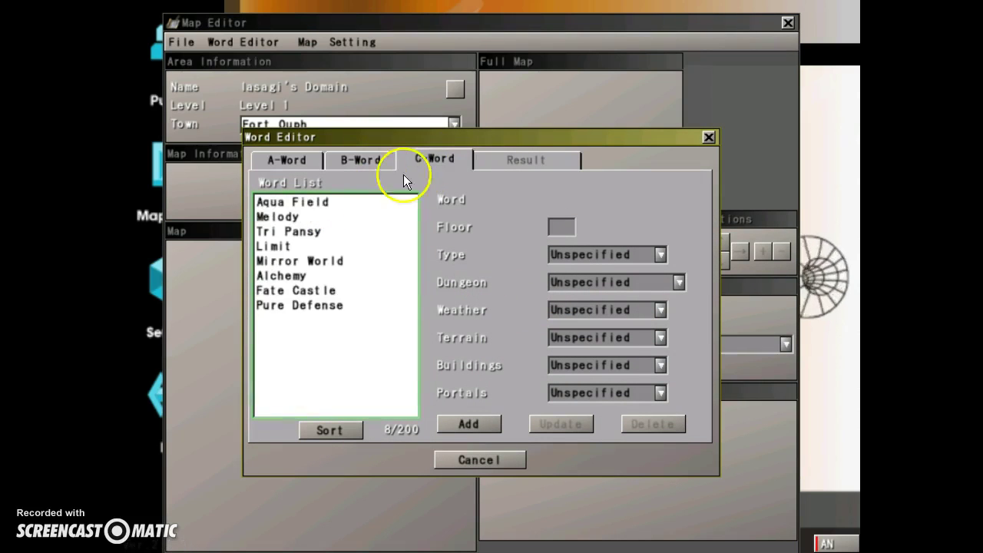
{"action": "left_click", "coordinate": [288, 162]}
{"action": "left_click", "coordinate": [371, 160]}
{"action": "left_click", "coordinate": [430, 159]}
{"action": "left_click", "coordinate": [272, 165]}
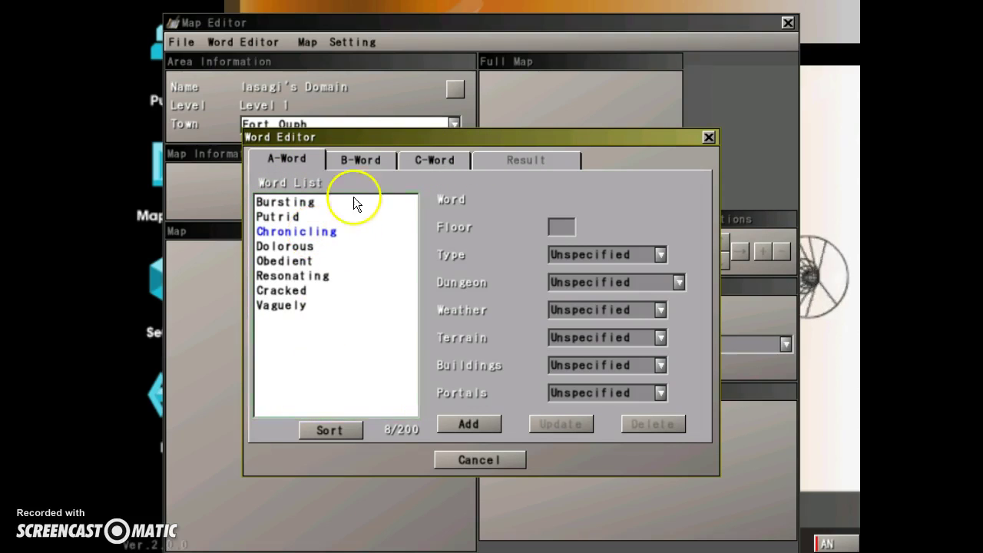
{"action": "left_click", "coordinate": [362, 161]}
{"action": "left_click", "coordinate": [286, 159]}
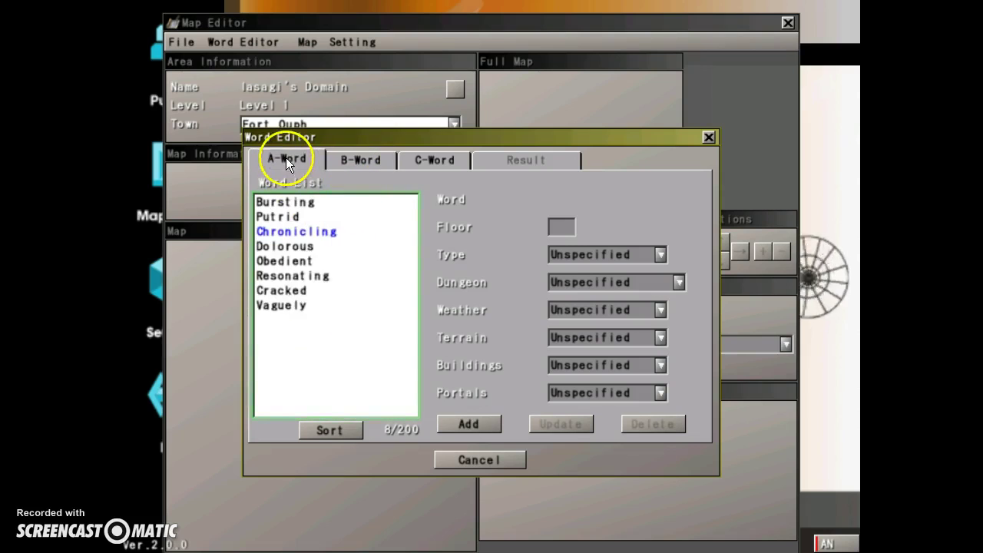
- Start a new A-Word entry named "Iasagi's" and set its type to Machine
{"action": "left_click", "coordinate": [465, 423]}
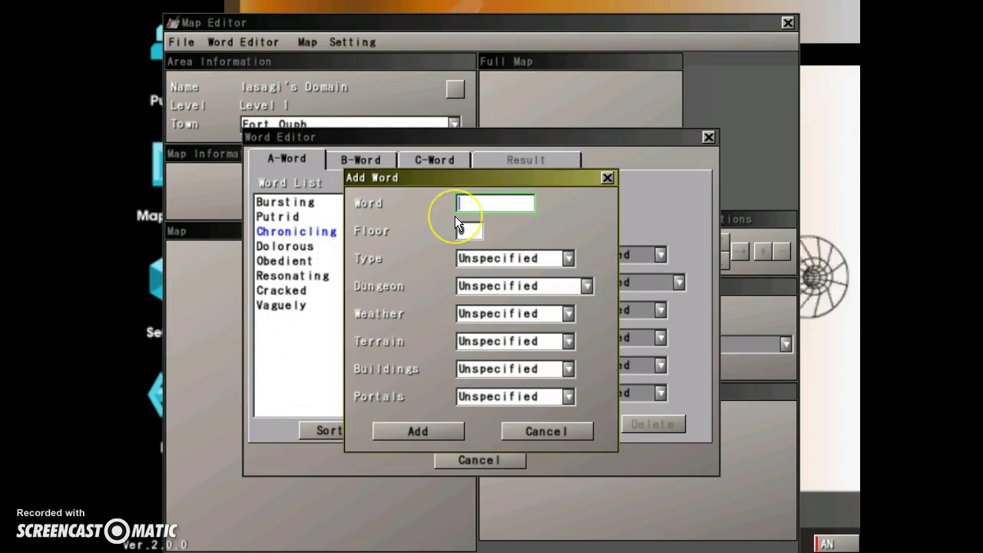
{"action": "type", "text": "Iasagi"}
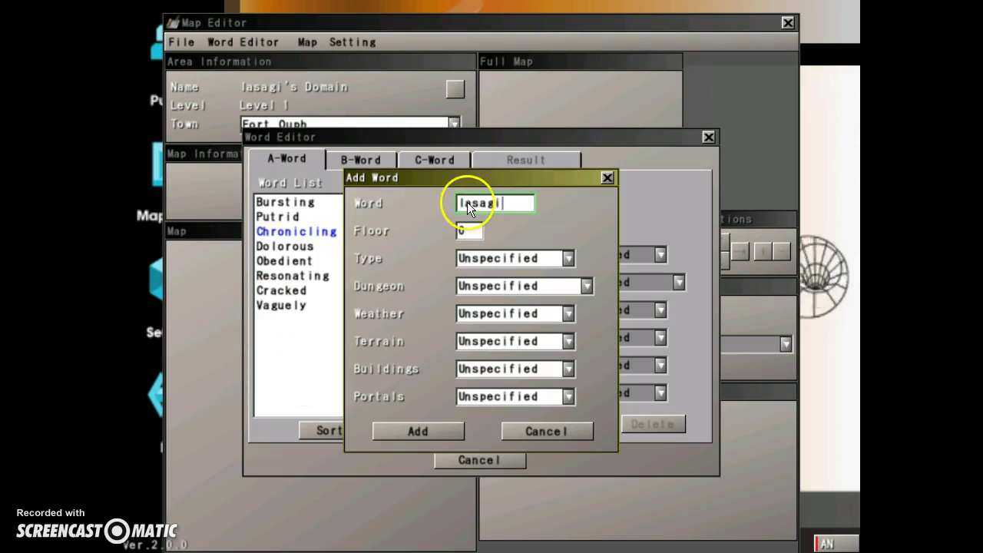
{"action": "type", "text": "'s"}
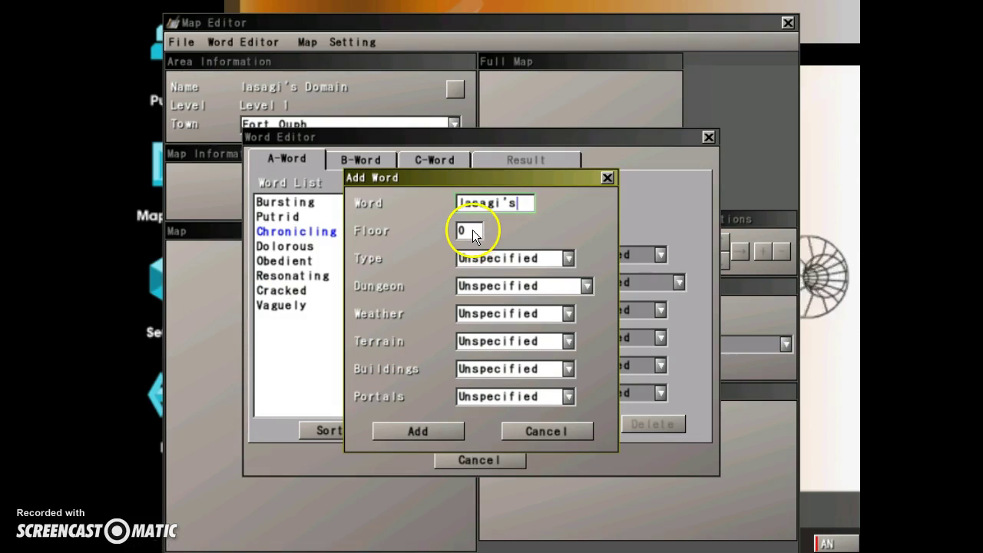
{"action": "left_click", "coordinate": [472, 229]}
{"action": "left_click", "coordinate": [568, 259]}
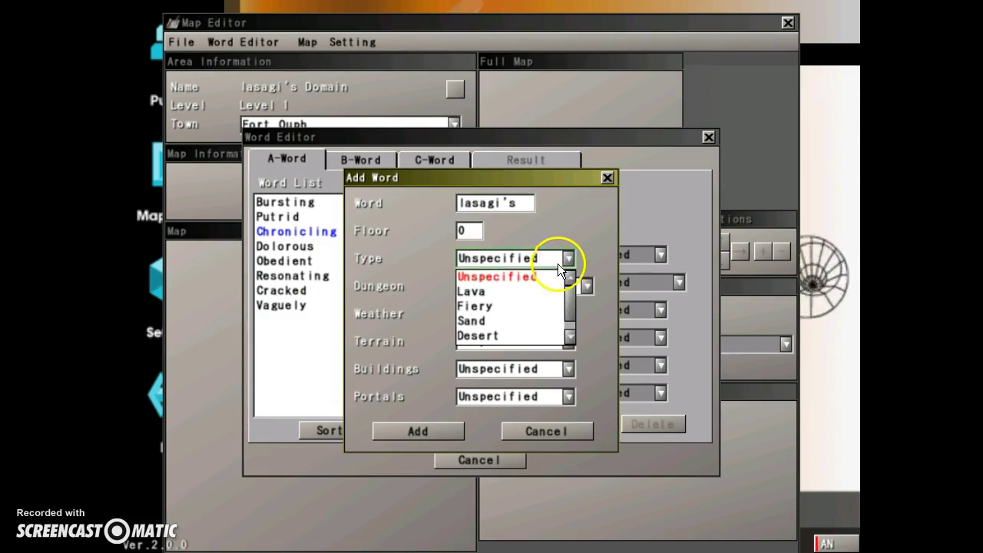
{"action": "left_click_drag", "start_coordinate": [566, 298], "coordinate": [566, 312]}
{"action": "left_click", "coordinate": [508, 335]}
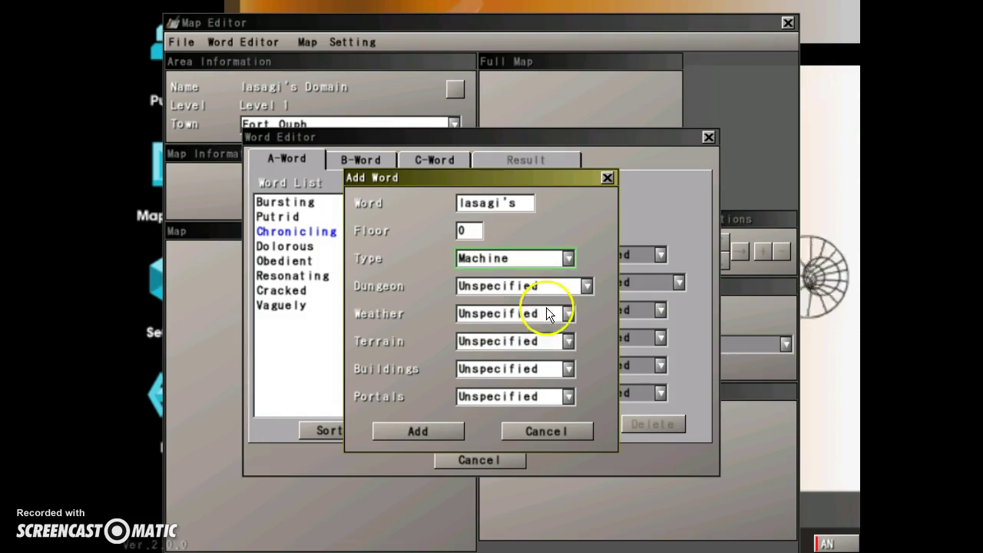
- Set the dungeon of the new A-Word "Iasagi's" to 2階層,部屋数5〜
{"action": "left_click", "coordinate": [586, 287]}
{"action": "left_click", "coordinate": [590, 340]}
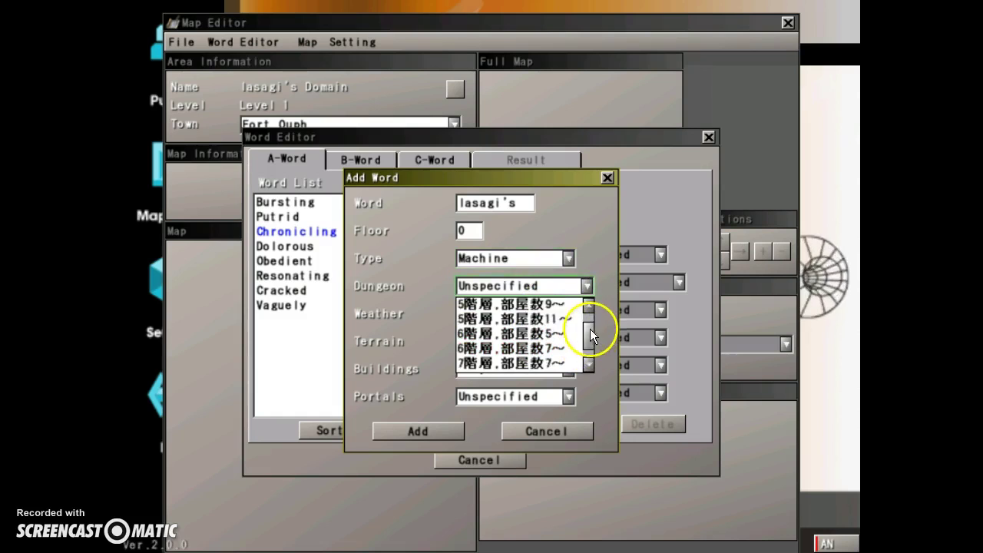
{"action": "scroll", "coordinate": [590, 339], "scroll_direction": "down", "scroll_amount": 2}
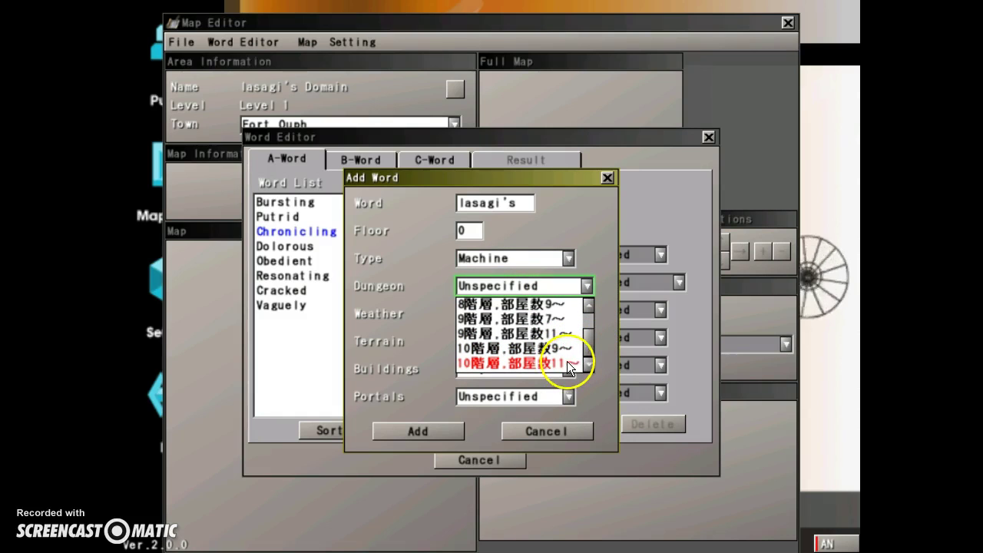
{"action": "left_click_drag", "start_coordinate": [592, 342], "coordinate": [593, 325]}
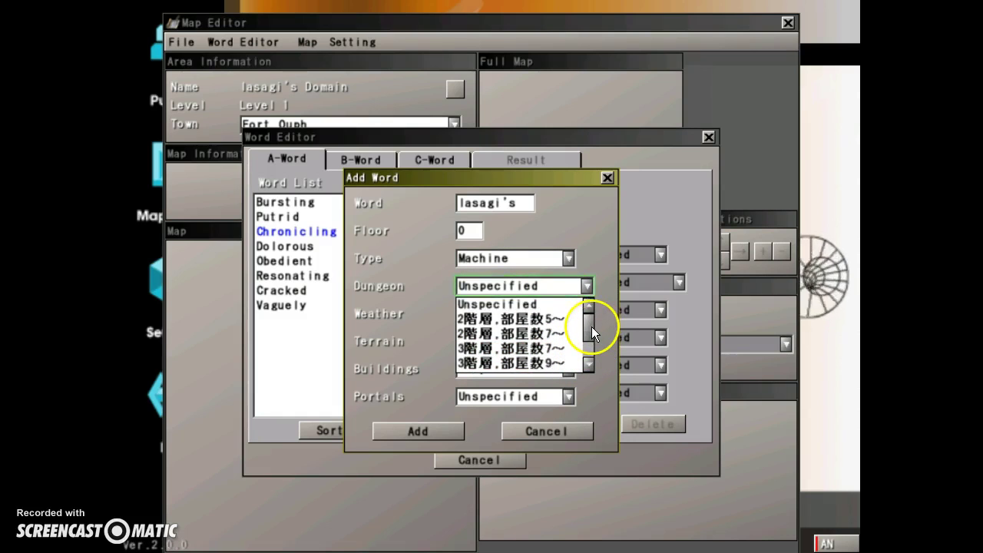
{"action": "left_click", "coordinate": [564, 318]}
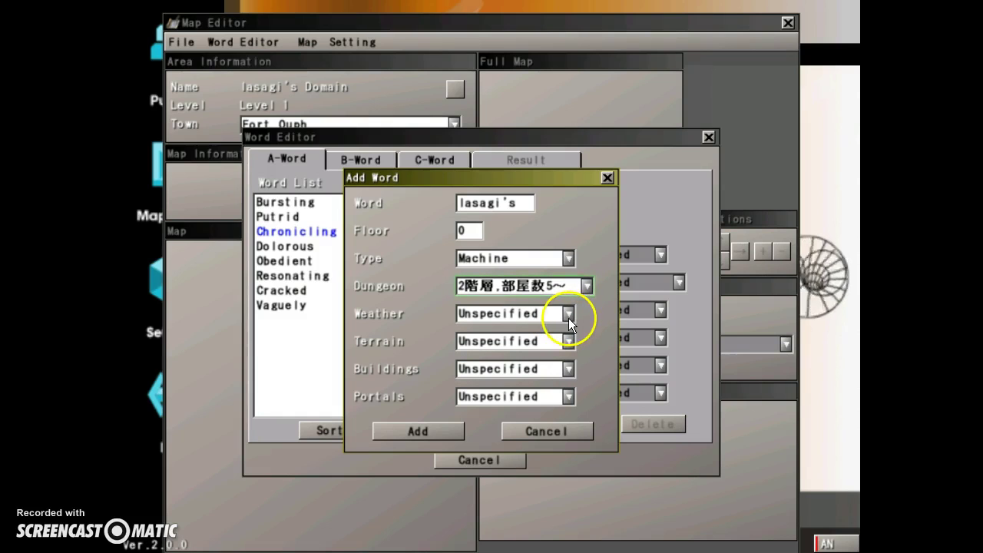
{"action": "left_click", "coordinate": [588, 289]}
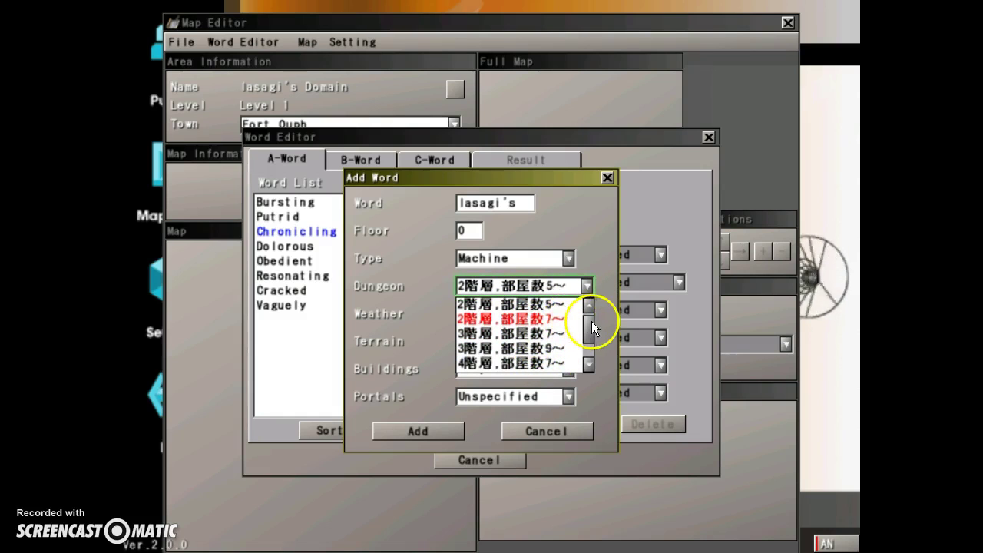
{"action": "left_click_drag", "start_coordinate": [592, 322], "coordinate": [577, 301]}
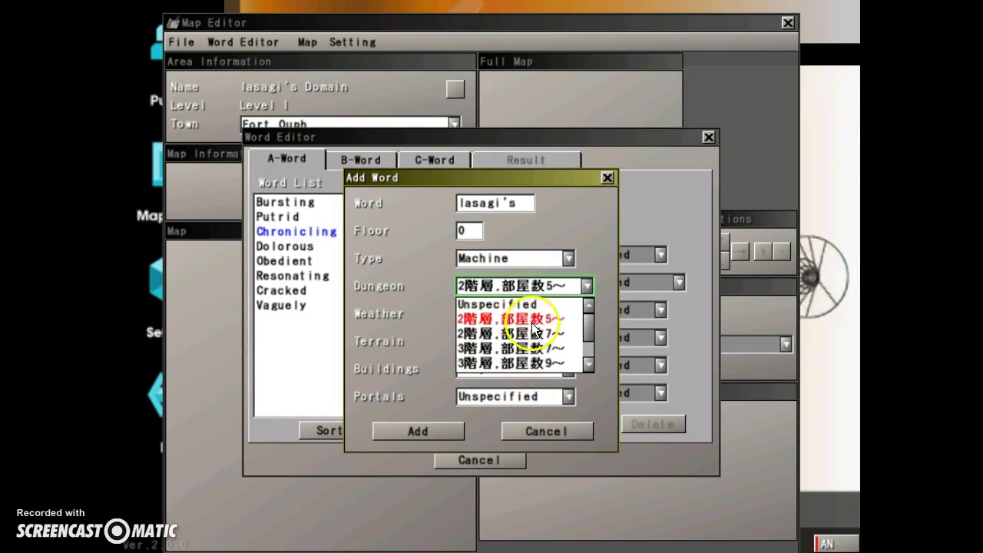
{"action": "left_click", "coordinate": [590, 286]}
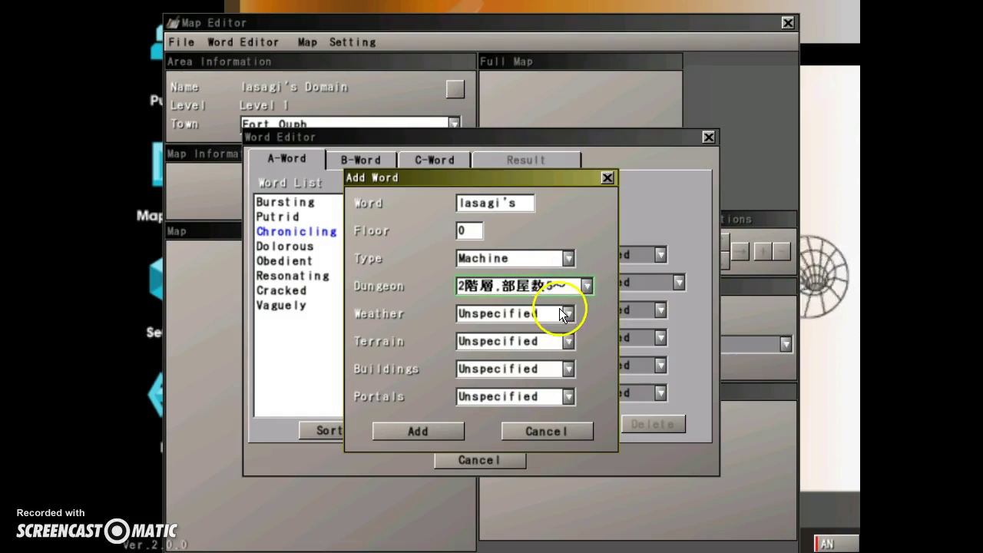
- Set the weather of the "Iasagi's" word to Cloudy/Lightning and its terrain to Normal
{"action": "left_click", "coordinate": [567, 315]}
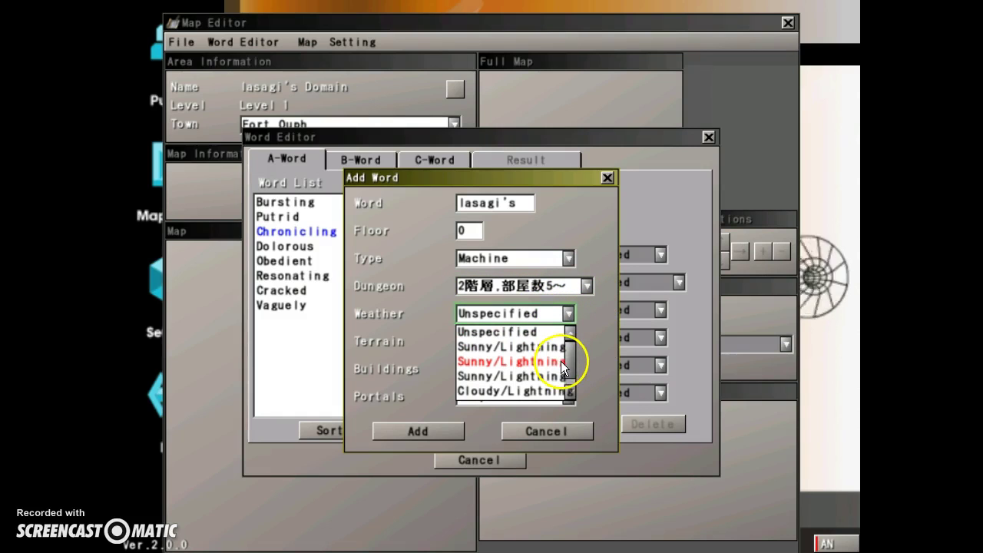
{"action": "scroll", "coordinate": [573, 364], "scroll_direction": "down", "scroll_amount": 2}
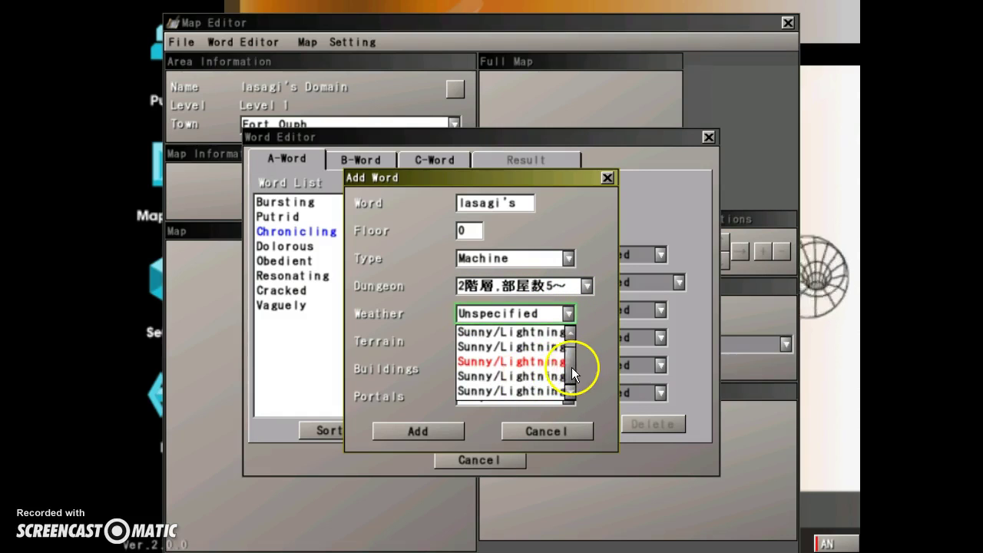
{"action": "scroll", "coordinate": [571, 366], "scroll_direction": "down", "scroll_amount": 1}
{"action": "left_click", "coordinate": [514, 361]}
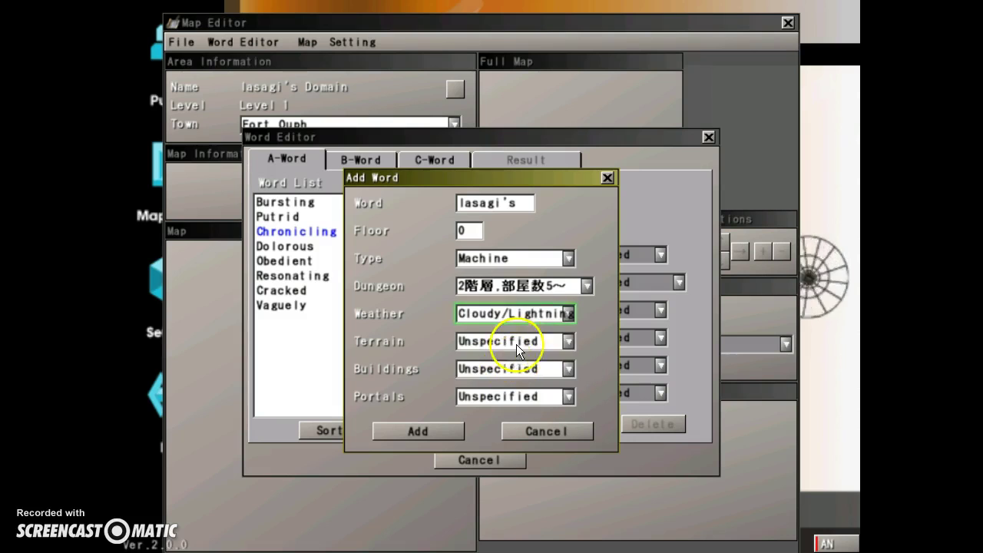
{"action": "left_click", "coordinate": [568, 341]}
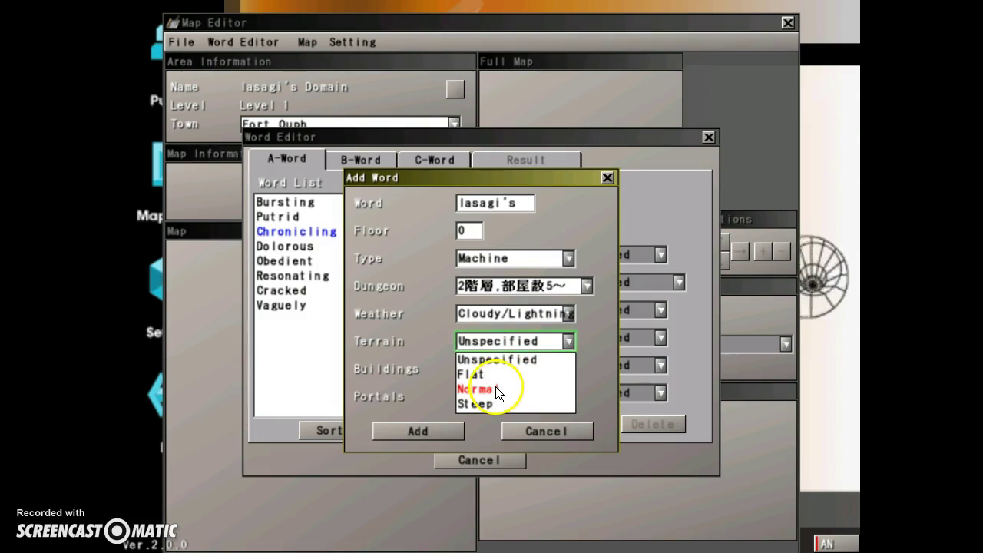
{"action": "left_click", "coordinate": [495, 388]}
- Set both buildings and portals of "Iasagi's" to Many, add it to the A-Words and select it in the list
{"action": "left_click", "coordinate": [568, 368]}
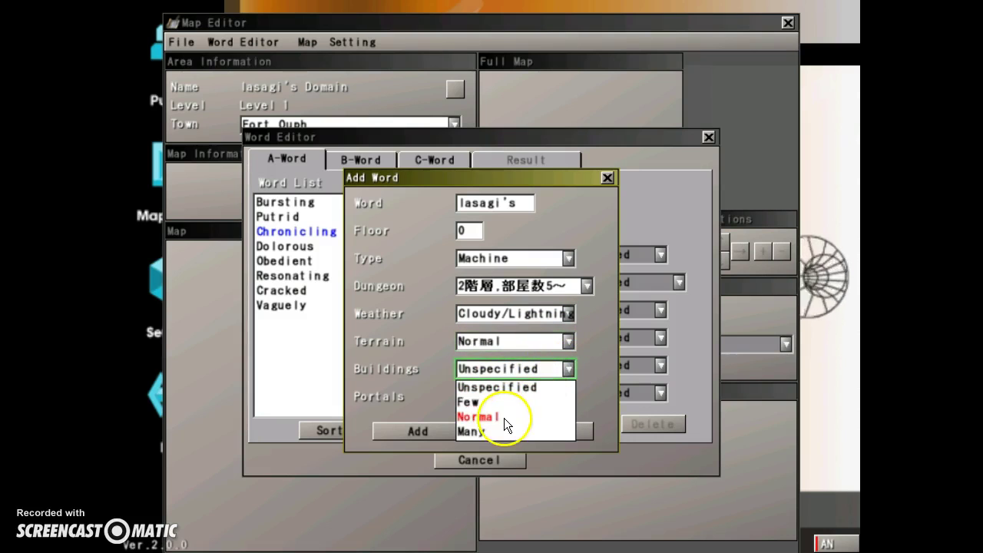
{"action": "left_click", "coordinate": [489, 430]}
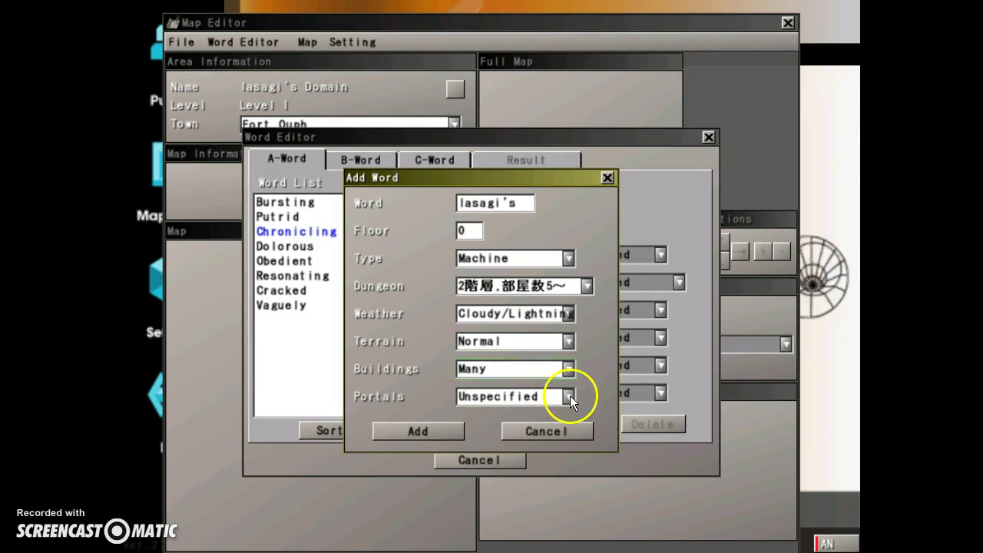
{"action": "left_click", "coordinate": [568, 396]}
{"action": "left_click", "coordinate": [486, 454]}
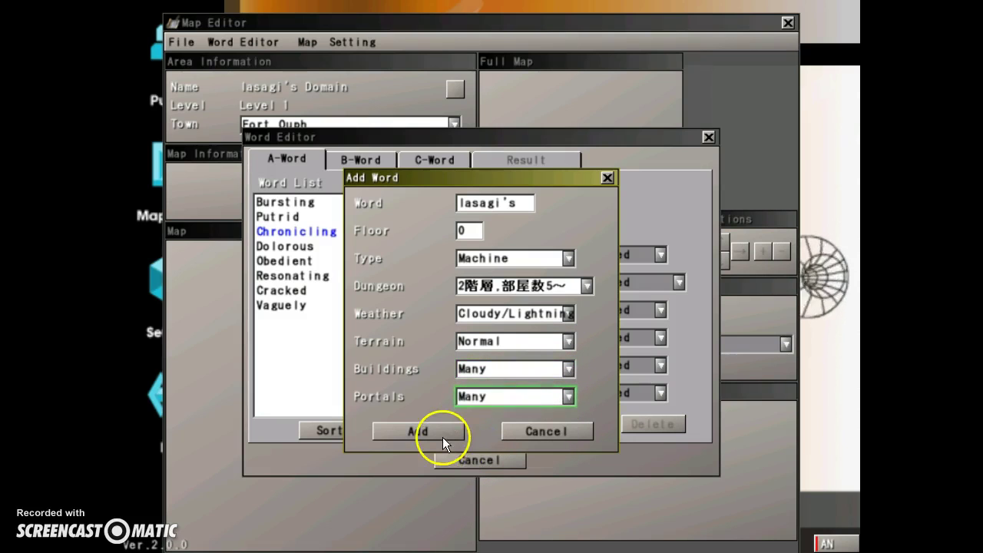
{"action": "left_click", "coordinate": [442, 434]}
{"action": "left_click", "coordinate": [315, 322]}
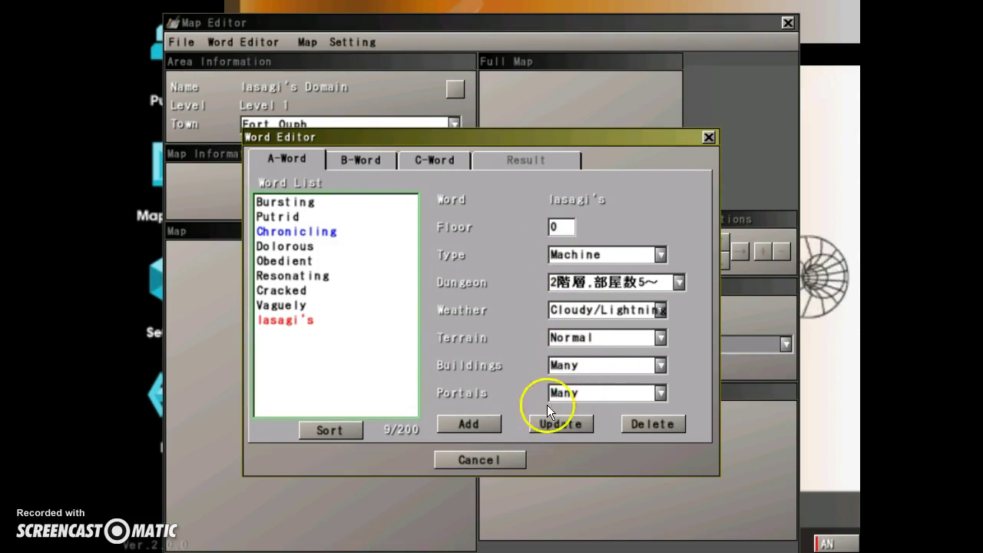
- Try sorting the A-Words to start with Iasagi's, Putrid, Bursting and Dolorous, and discard the new order
{"action": "left_click", "coordinate": [315, 430]}
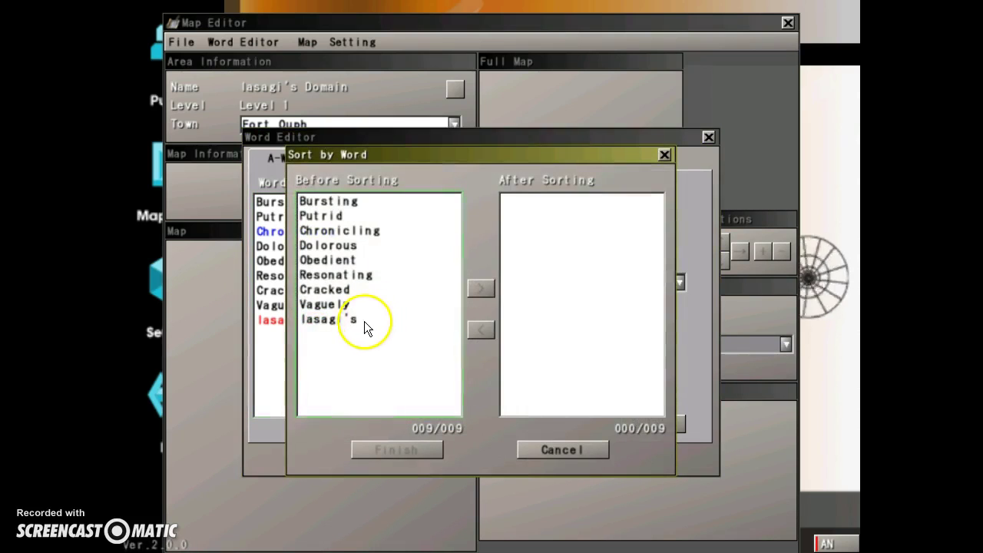
{"action": "left_click", "coordinate": [366, 321]}
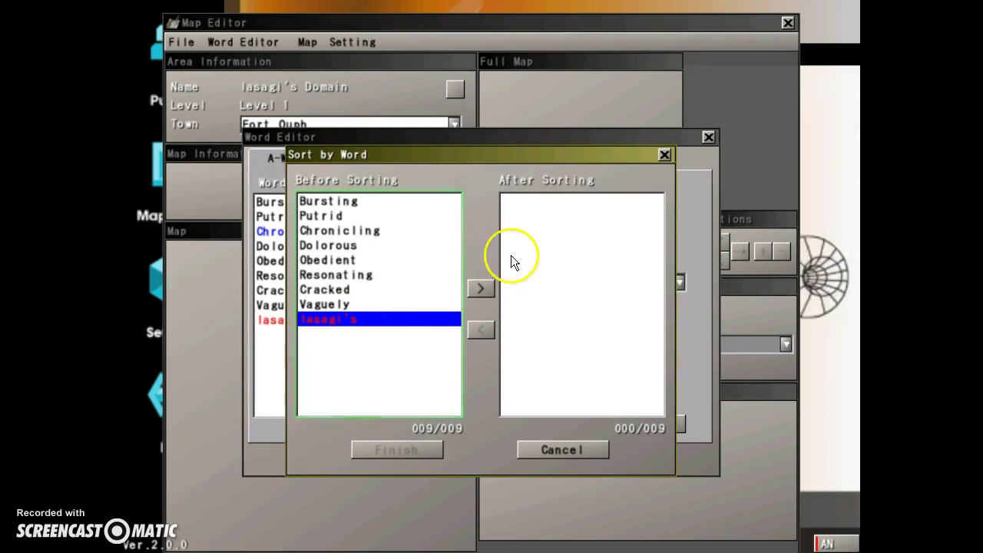
{"action": "left_click", "coordinate": [473, 291]}
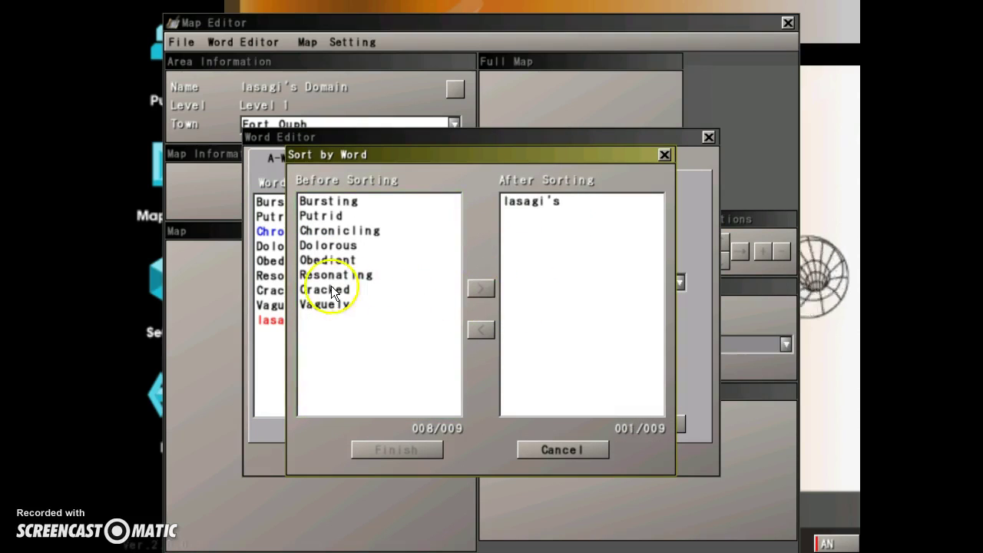
{"action": "left_click", "coordinate": [350, 215]}
{"action": "left_click", "coordinate": [473, 291]}
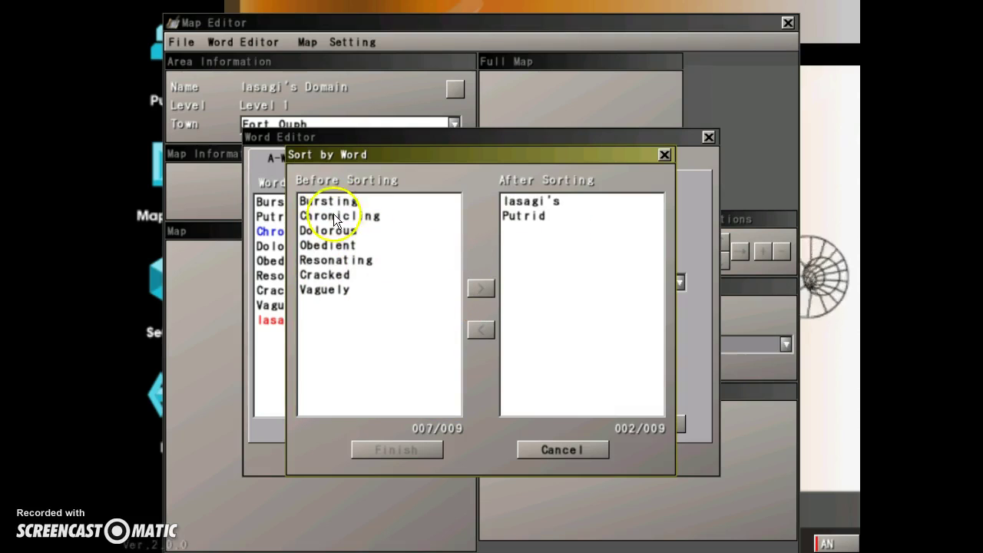
{"action": "left_click", "coordinate": [315, 202]}
{"action": "left_click", "coordinate": [482, 288]}
{"action": "left_click", "coordinate": [357, 216]}
{"action": "left_click", "coordinate": [480, 289]}
{"action": "left_click", "coordinate": [338, 245]}
{"action": "left_click", "coordinate": [553, 450]}
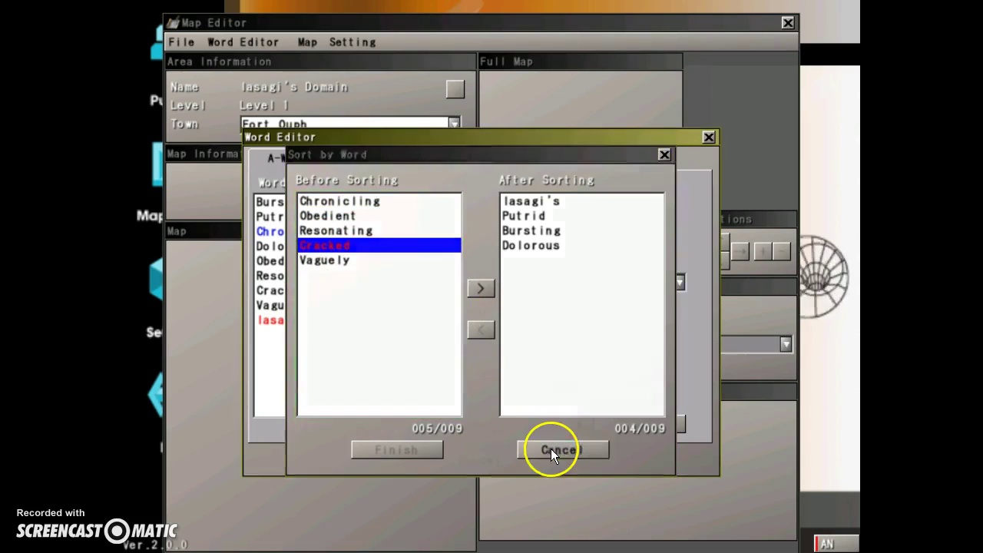
- Start a new B-Word entry named "Holy" and set its type to Machine
{"action": "left_click", "coordinate": [357, 163]}
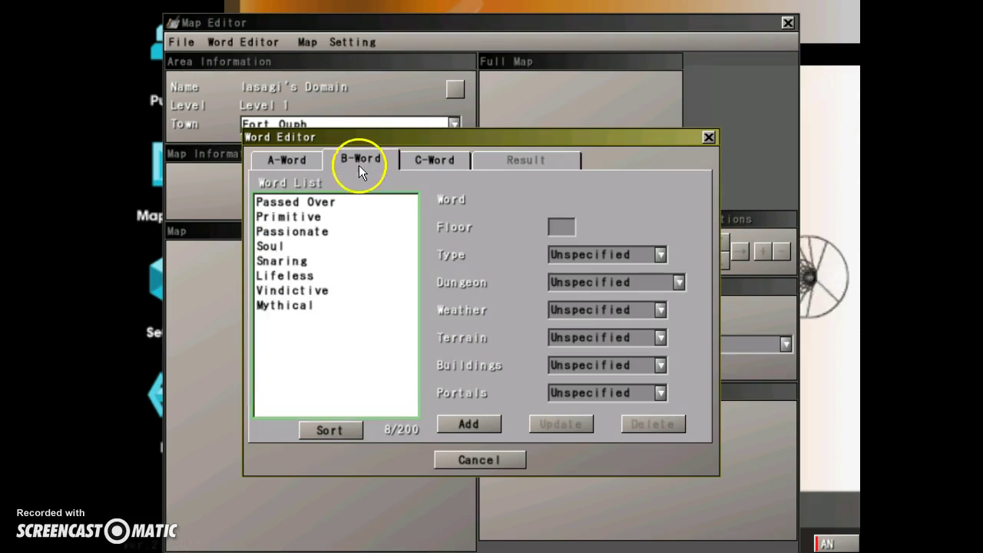
{"action": "left_click", "coordinate": [454, 427]}
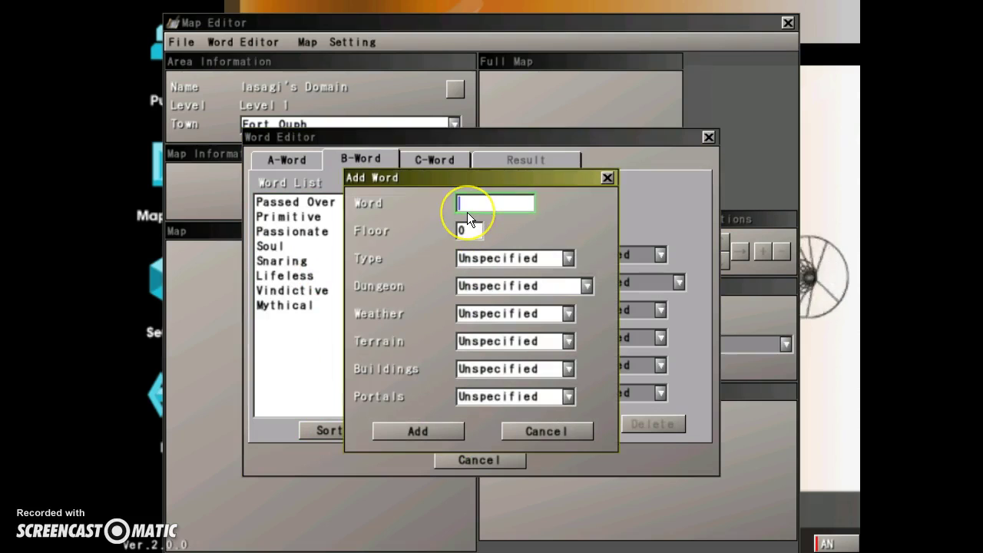
{"action": "type", "text": "ly"}
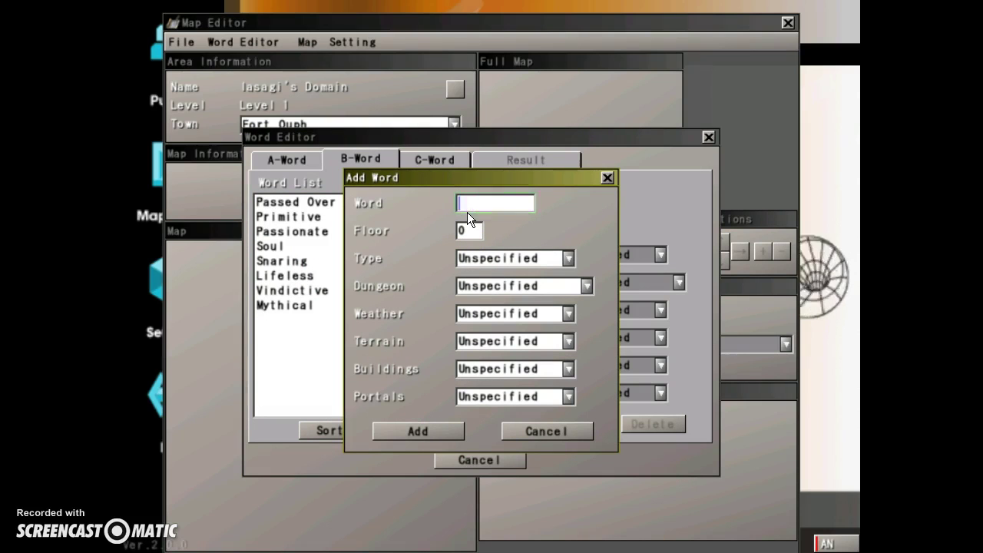
{"action": "type", "text": "Holy"}
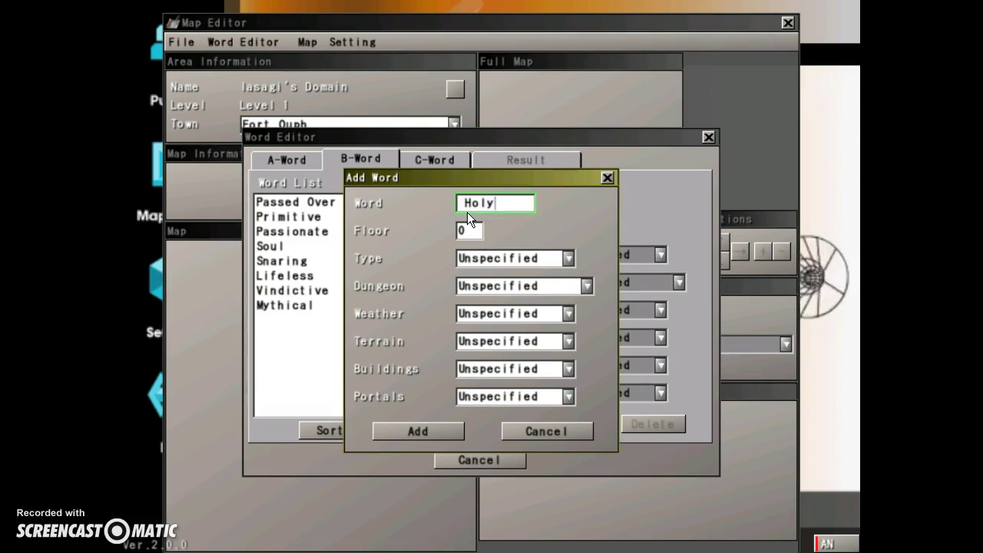
{"action": "left_click", "coordinate": [567, 258]}
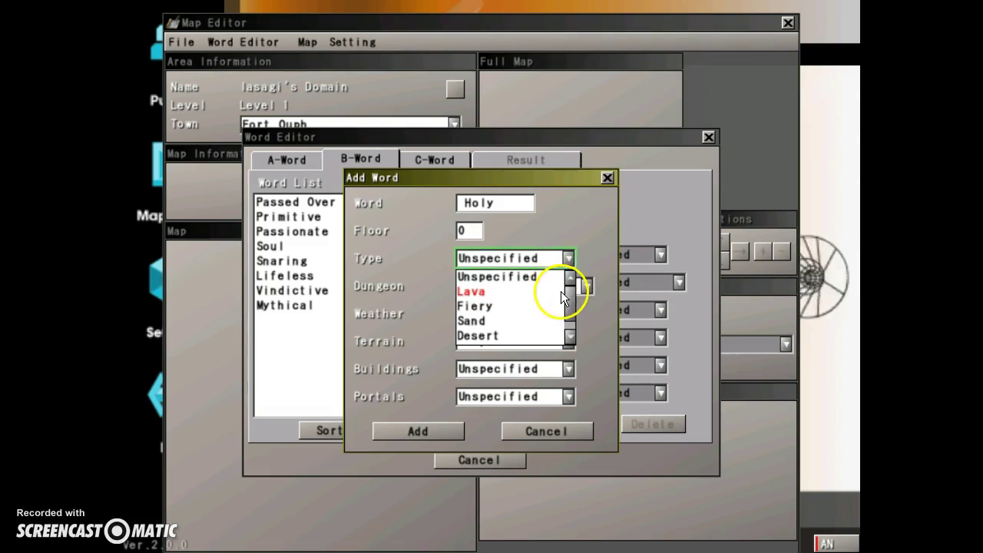
{"action": "scroll", "coordinate": [569, 318], "scroll_direction": "down", "scroll_amount": 2}
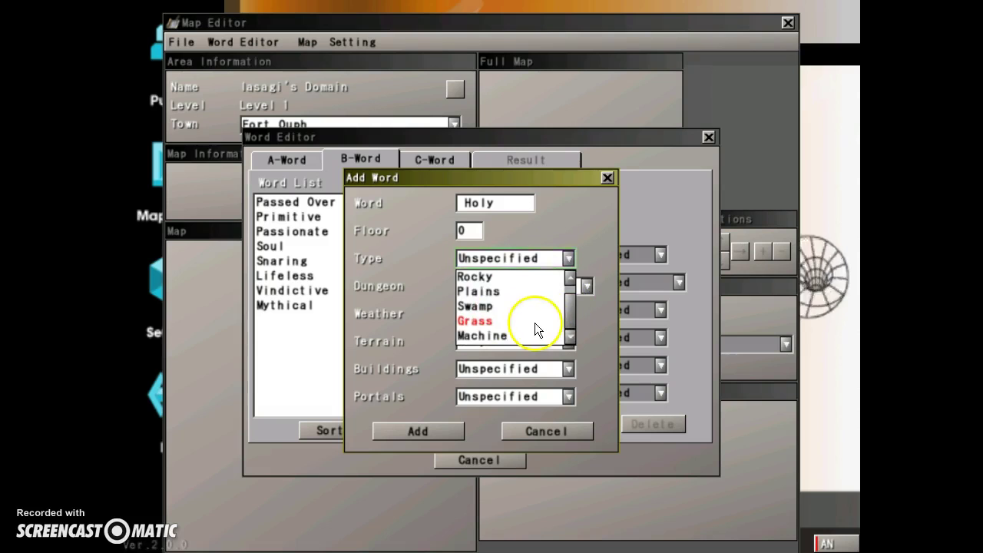
{"action": "left_click", "coordinate": [537, 336]}
- Set the dungeon of the B-Word "Holy" to 2階層,部屋数5〜 and its weather to Cloudy/Lightning
{"action": "left_click", "coordinate": [587, 285]}
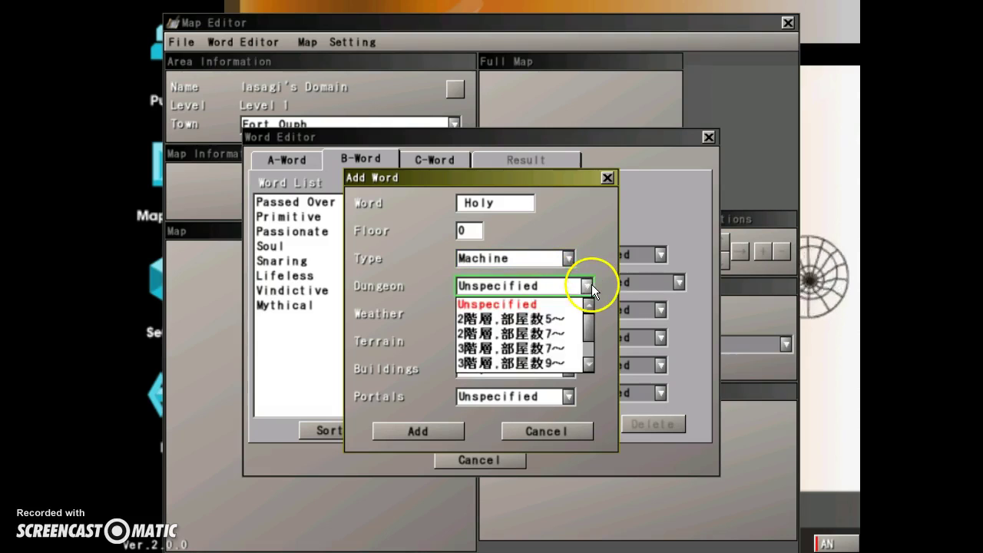
{"action": "left_click", "coordinate": [548, 316]}
{"action": "left_click", "coordinate": [566, 315]}
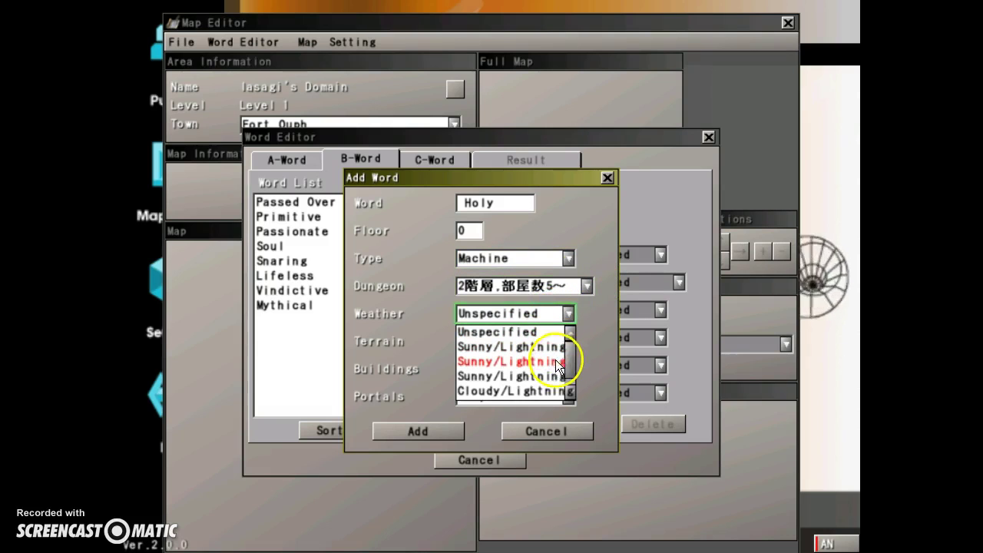
{"action": "scroll", "coordinate": [573, 368], "scroll_direction": "down", "scroll_amount": 2}
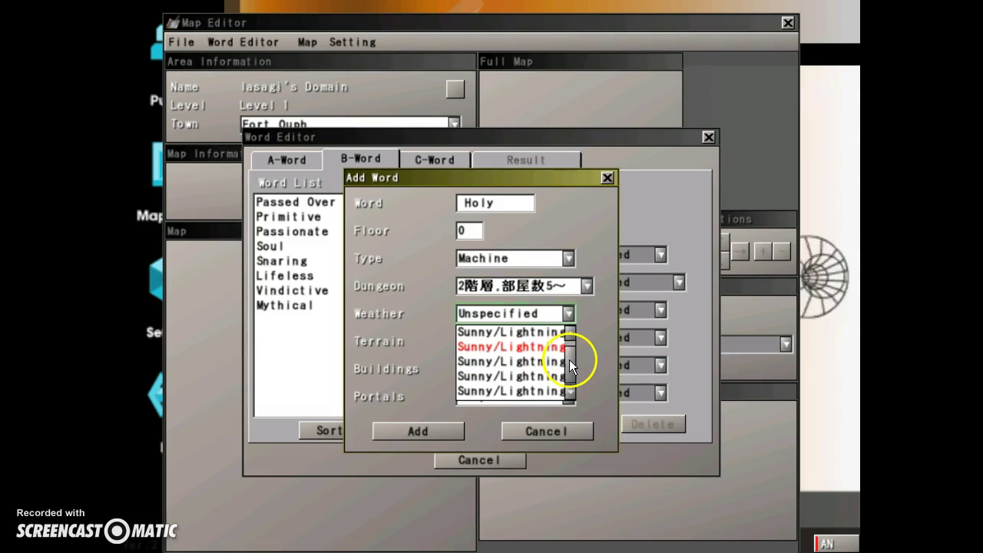
{"action": "scroll", "coordinate": [571, 359], "scroll_direction": "up", "scroll_amount": 1}
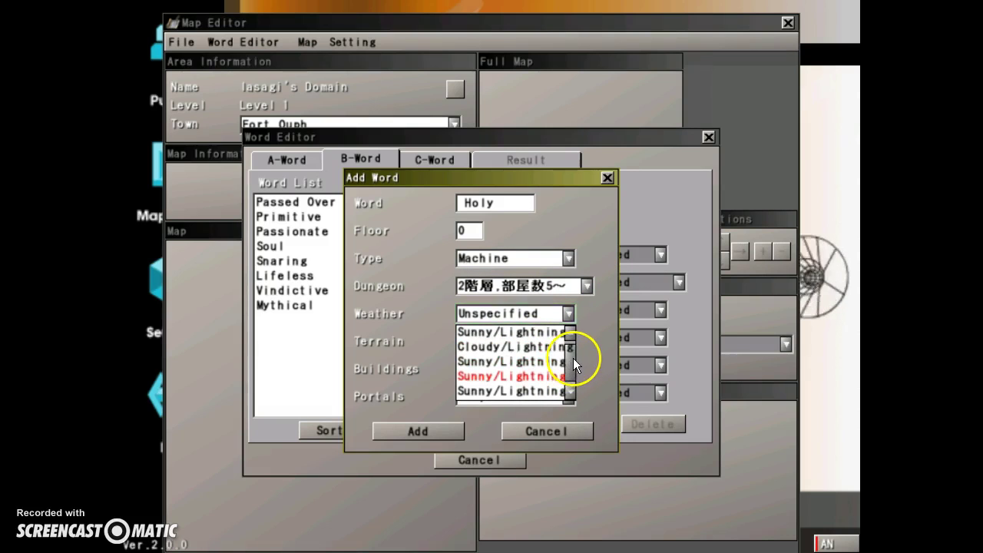
{"action": "left_click", "coordinate": [528, 347]}
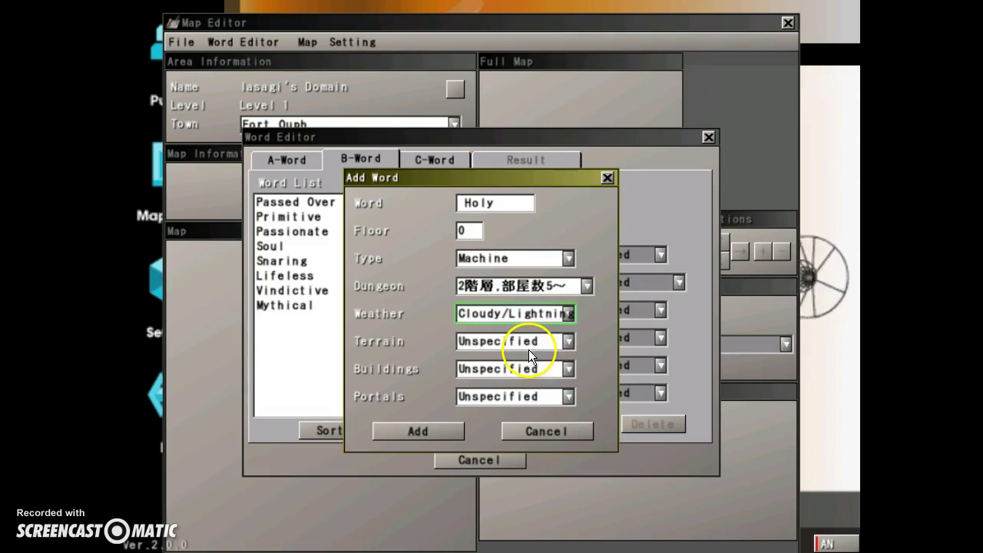
- Set the terrain of "Holy" to Normal and its buildings and portals to Many, and add it to the B-Words
{"action": "left_click", "coordinate": [569, 341]}
{"action": "left_click", "coordinate": [495, 388]}
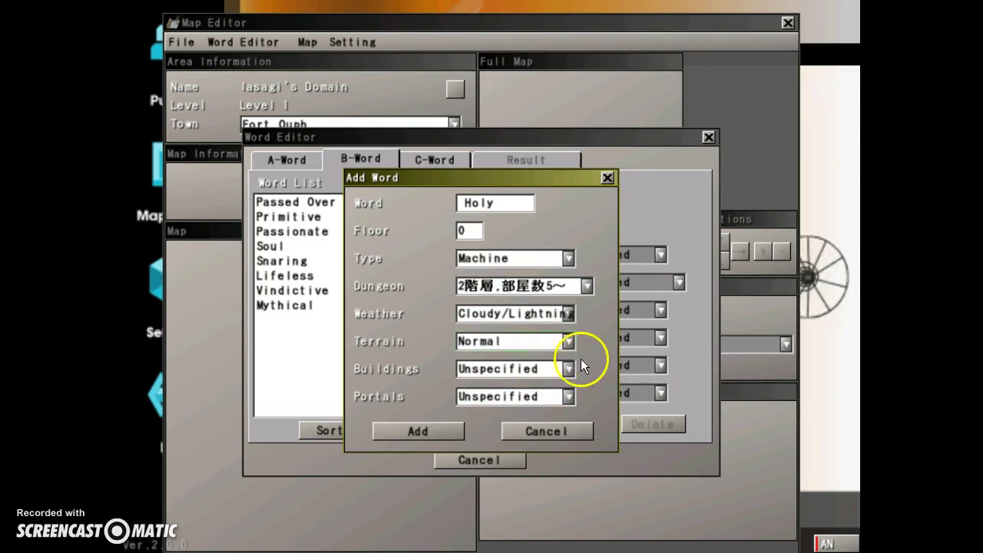
{"action": "left_click", "coordinate": [568, 368]}
{"action": "left_click", "coordinate": [506, 427]}
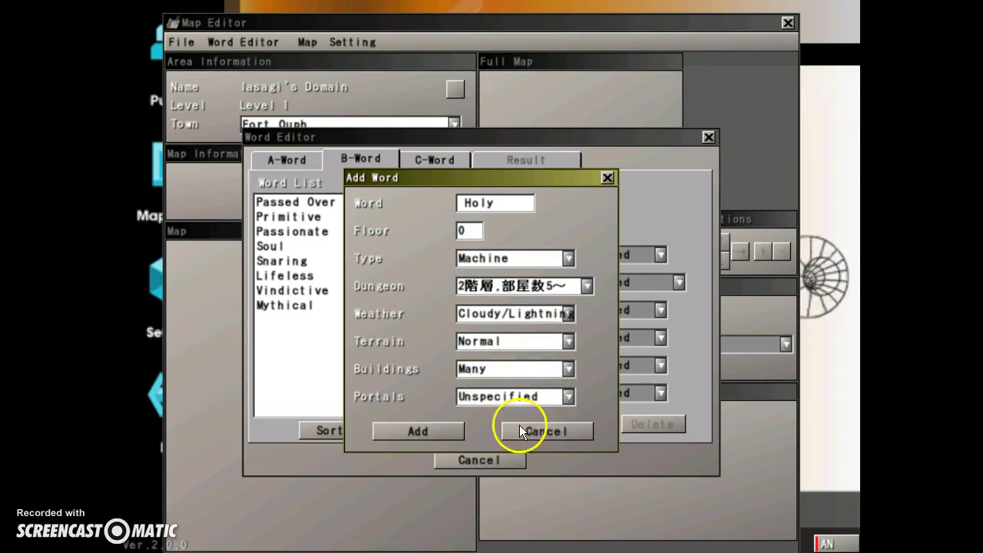
{"action": "left_click", "coordinate": [569, 396]}
{"action": "left_click", "coordinate": [509, 456]}
{"action": "left_click", "coordinate": [433, 435]}
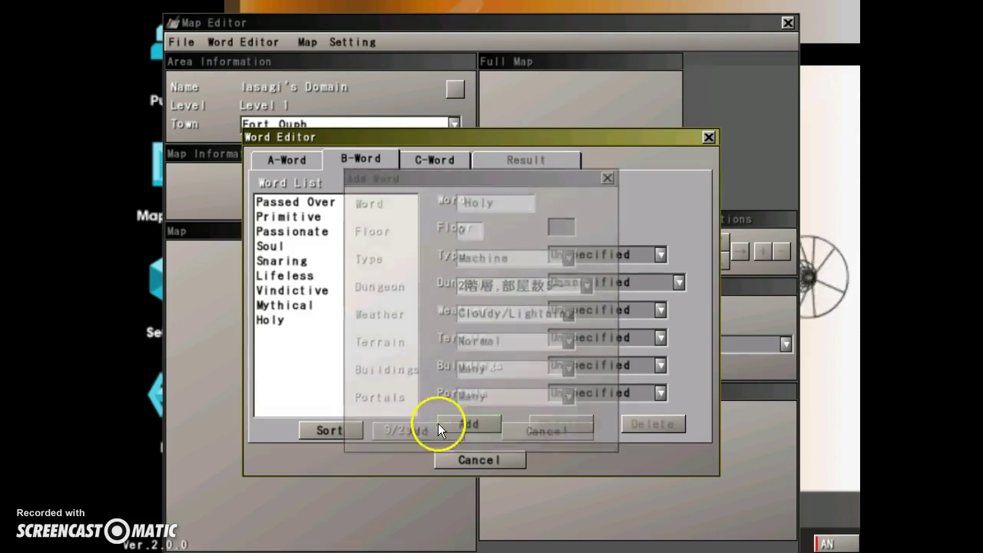
- Start a new C-Word entry named "Teraining"
{"action": "left_click", "coordinate": [429, 160]}
{"action": "left_click", "coordinate": [470, 425]}
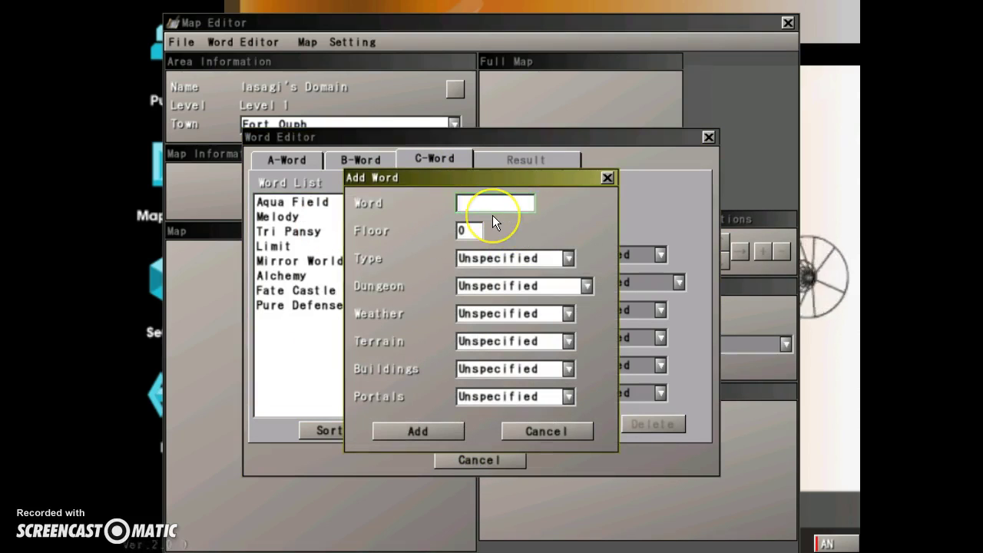
{"action": "type", "text": "Te"}
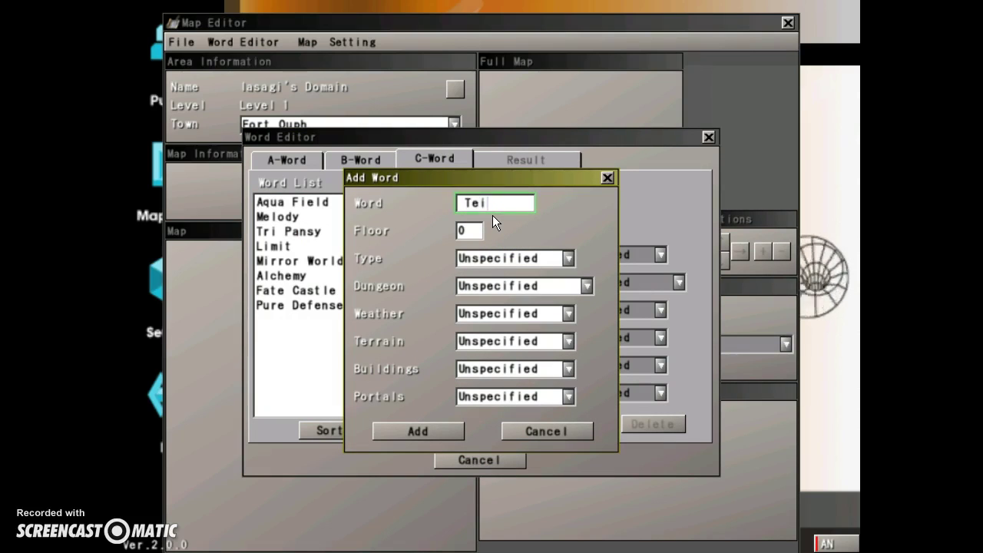
{"action": "type", "text": "raining"}
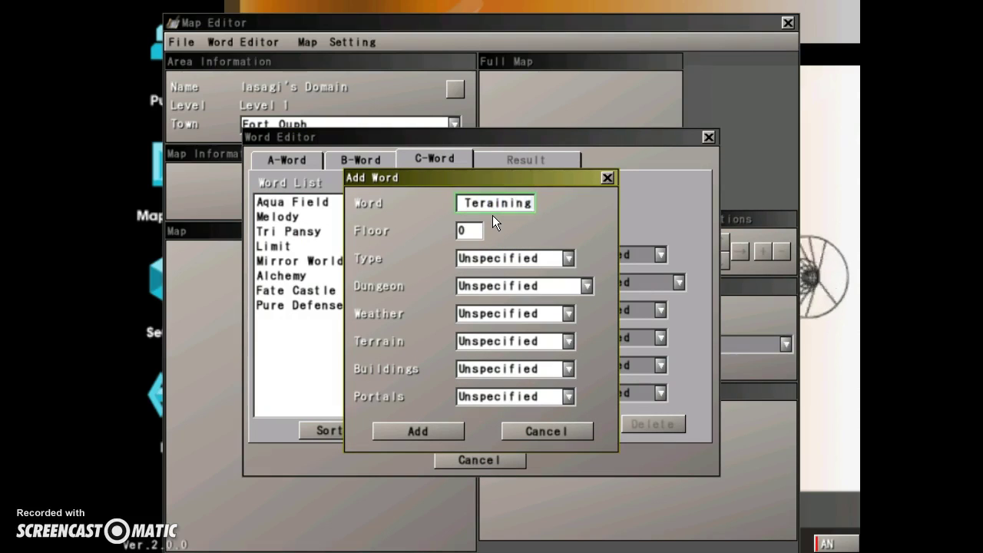
- Set the type of the C-Word "Teraining" to Machine
{"action": "left_click", "coordinate": [574, 258]}
{"action": "left_click", "coordinate": [573, 257]}
{"action": "left_click", "coordinate": [459, 235]}
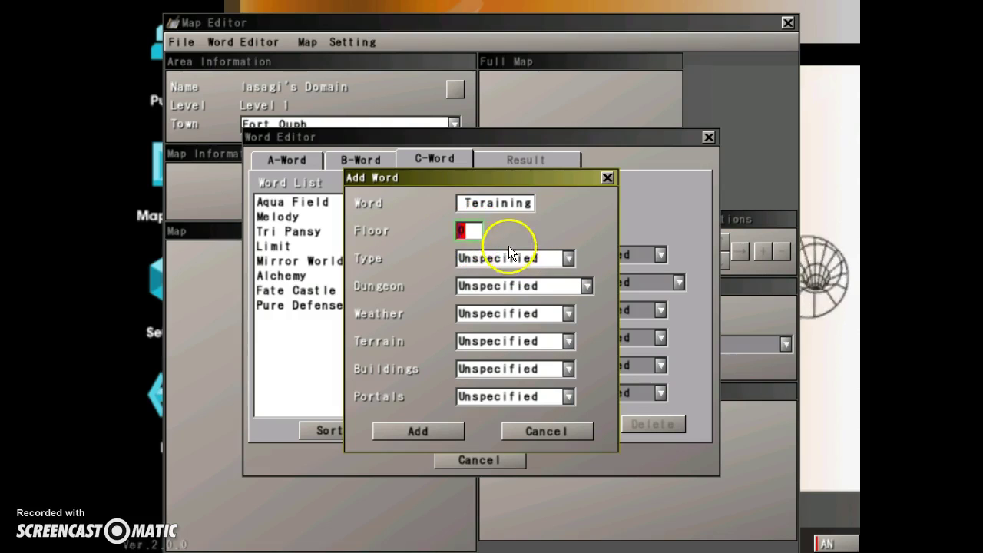
{"action": "key", "text": "Tab"}
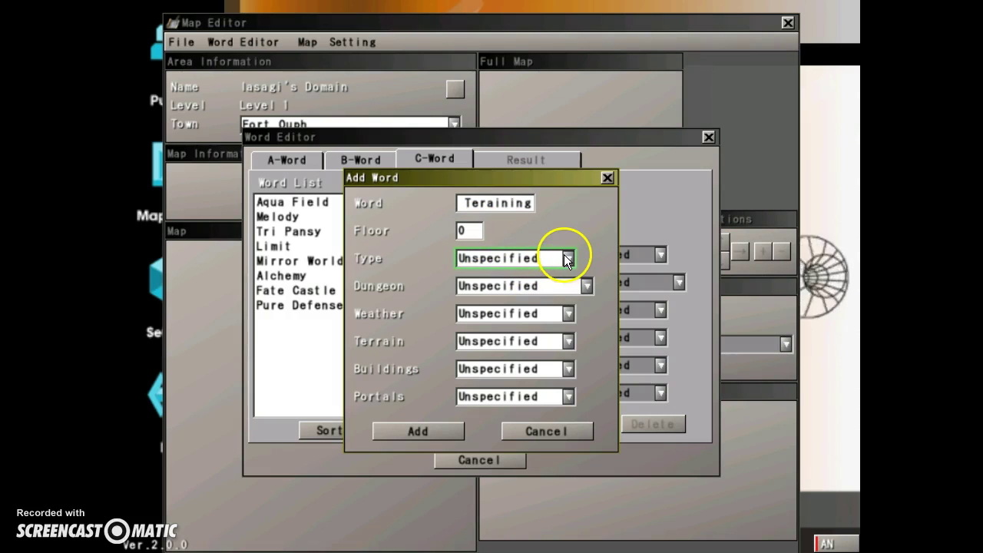
{"action": "left_click", "coordinate": [568, 258]}
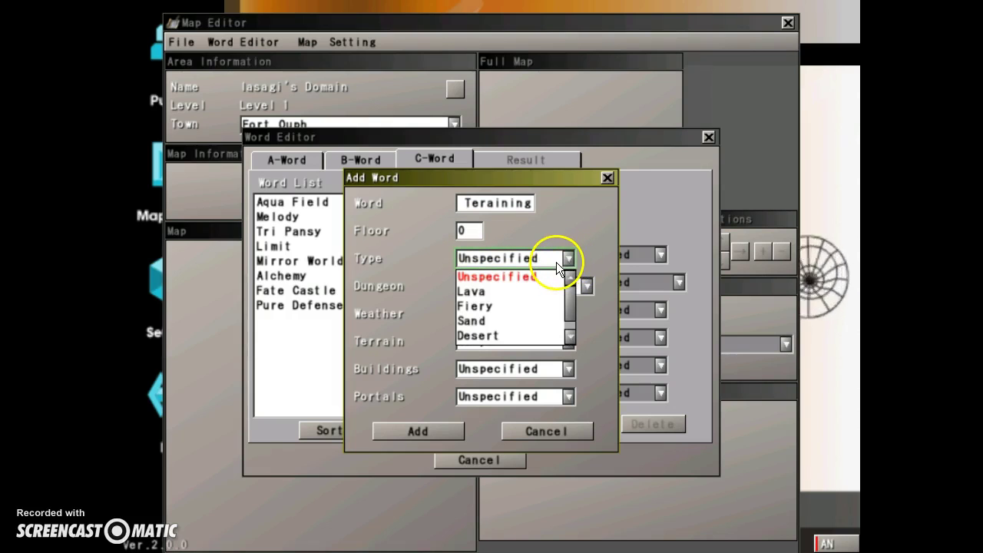
{"action": "scroll", "coordinate": [566, 310], "scroll_direction": "down", "scroll_amount": 2}
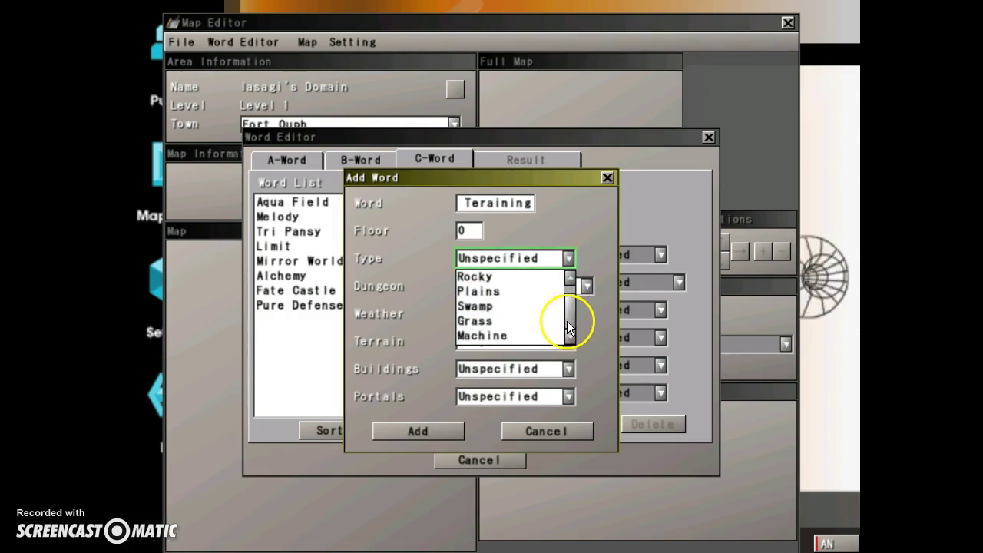
{"action": "left_click", "coordinate": [497, 338]}
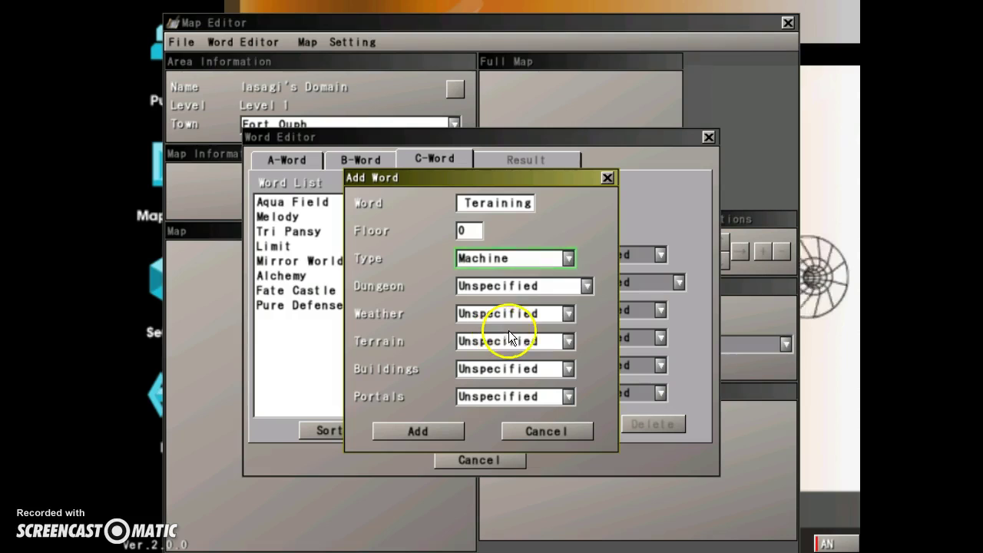
- Set the dungeon of the C-Word "Teraining" to 2階層,部屋数5〜 and its weather to Sunny/Lightning
{"action": "left_click", "coordinate": [587, 287]}
{"action": "left_click", "coordinate": [547, 319]}
{"action": "left_click", "coordinate": [568, 314]}
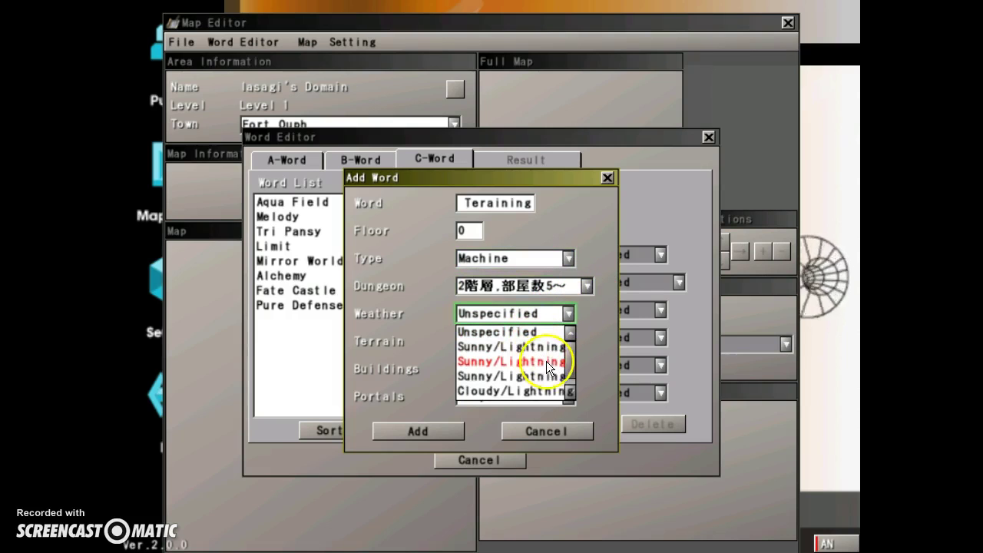
{"action": "scroll", "coordinate": [565, 367], "scroll_direction": "down", "scroll_amount": 1}
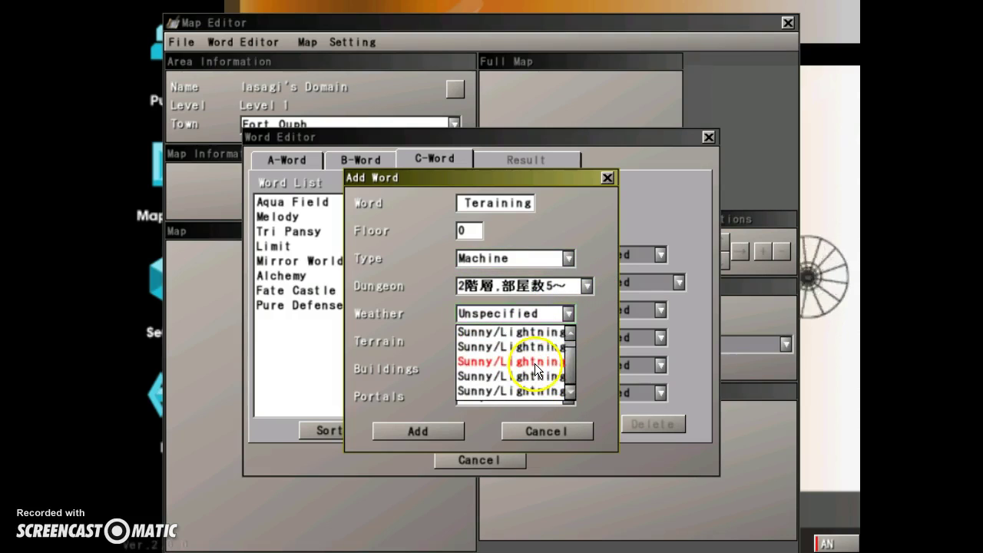
{"action": "left_click", "coordinate": [535, 363]}
- Set the terrain of "Teraining" to Normal, its buildings to Few and its portals to Many
{"action": "left_click", "coordinate": [568, 343]}
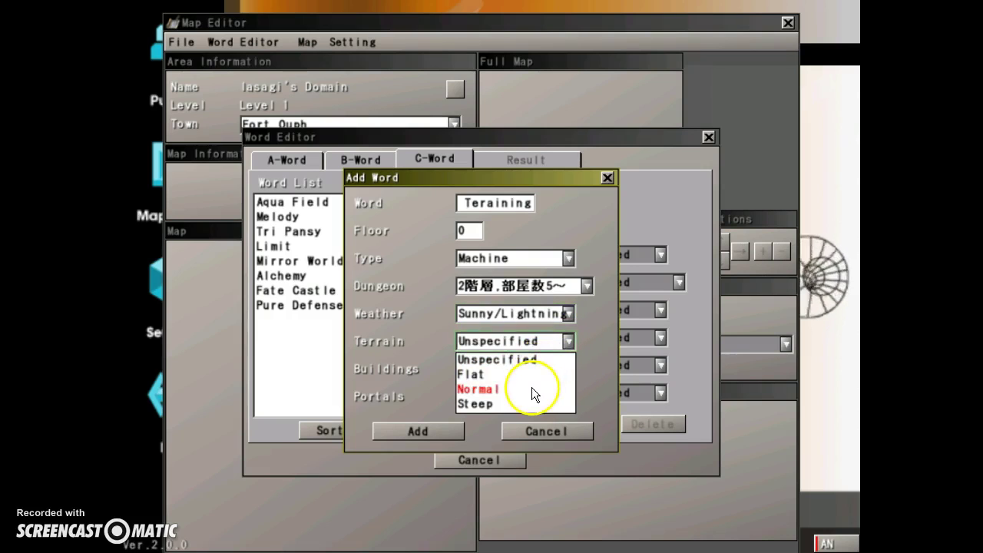
{"action": "left_click", "coordinate": [531, 387]}
{"action": "left_click", "coordinate": [570, 369]}
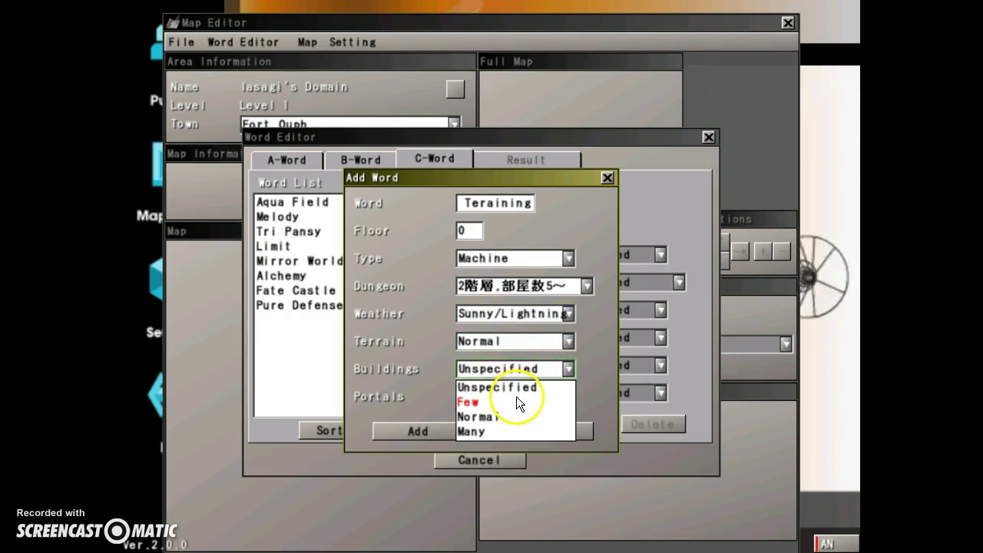
{"action": "left_click", "coordinate": [516, 401]}
{"action": "left_click", "coordinate": [565, 397]}
{"action": "left_click", "coordinate": [493, 461]}
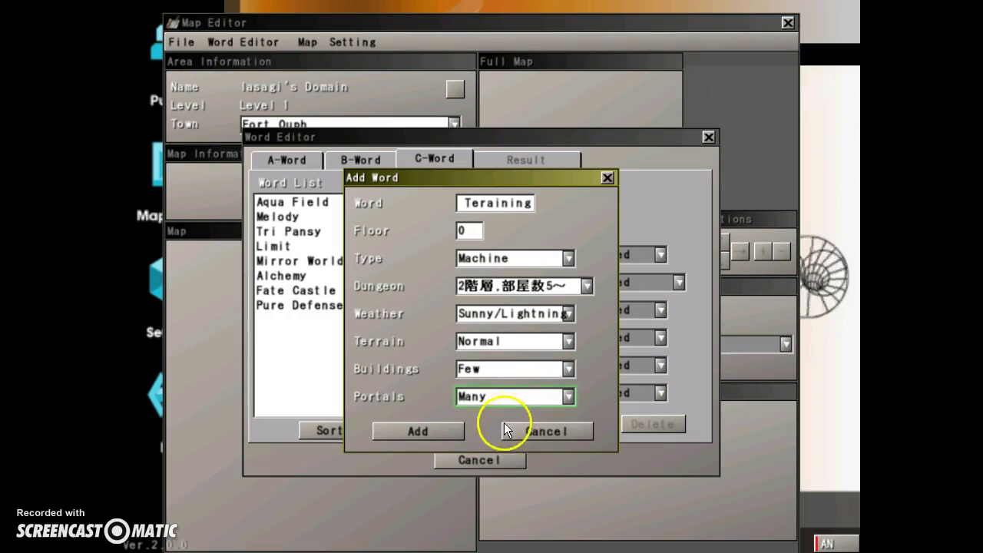
- Change the terrain of "Teraining" to Steep and its buildings to Normal, then add it to the C-Words and leave the word editor
{"action": "left_click", "coordinate": [568, 343]}
{"action": "left_click", "coordinate": [517, 404]}
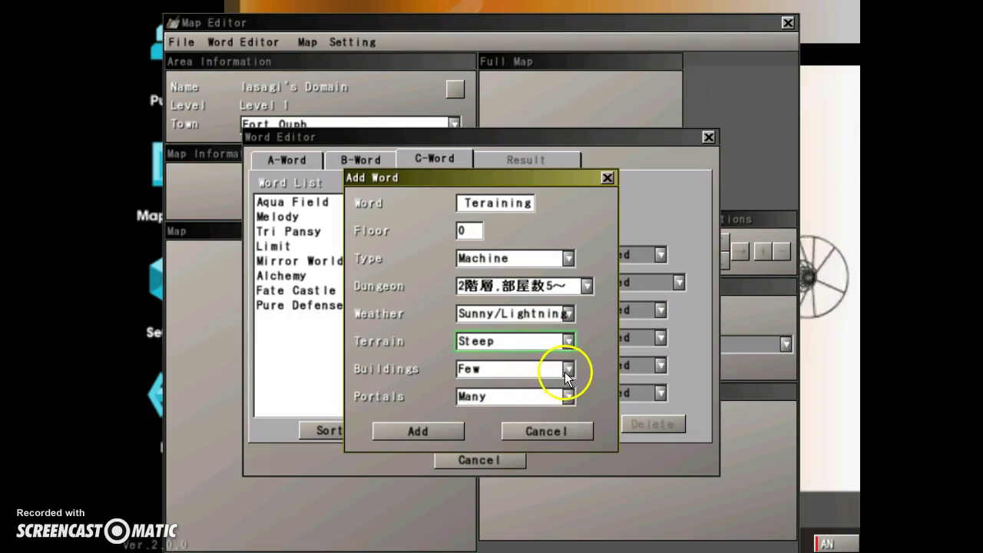
{"action": "left_click", "coordinate": [567, 370]}
{"action": "left_click", "coordinate": [519, 415]}
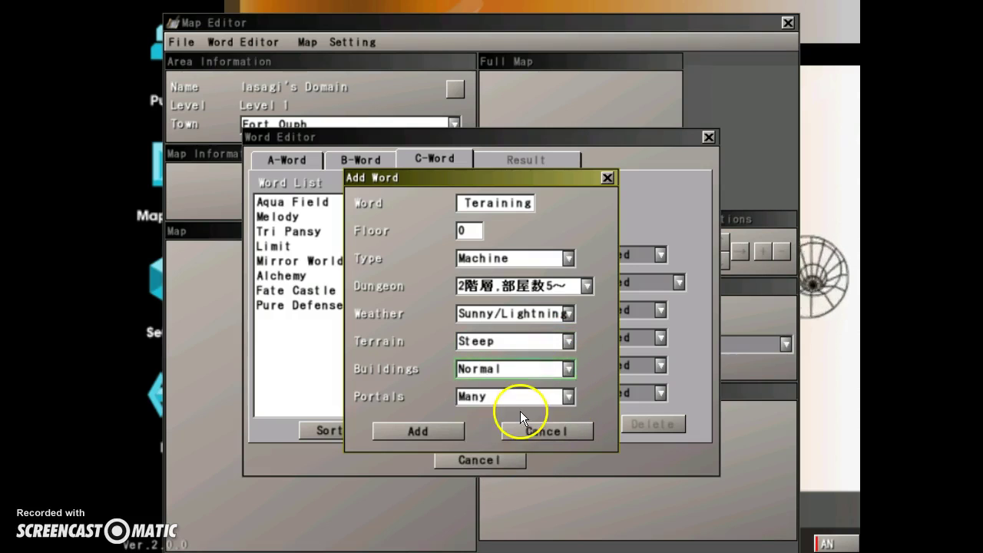
{"action": "left_click", "coordinate": [566, 372]}
{"action": "left_click", "coordinate": [559, 373]}
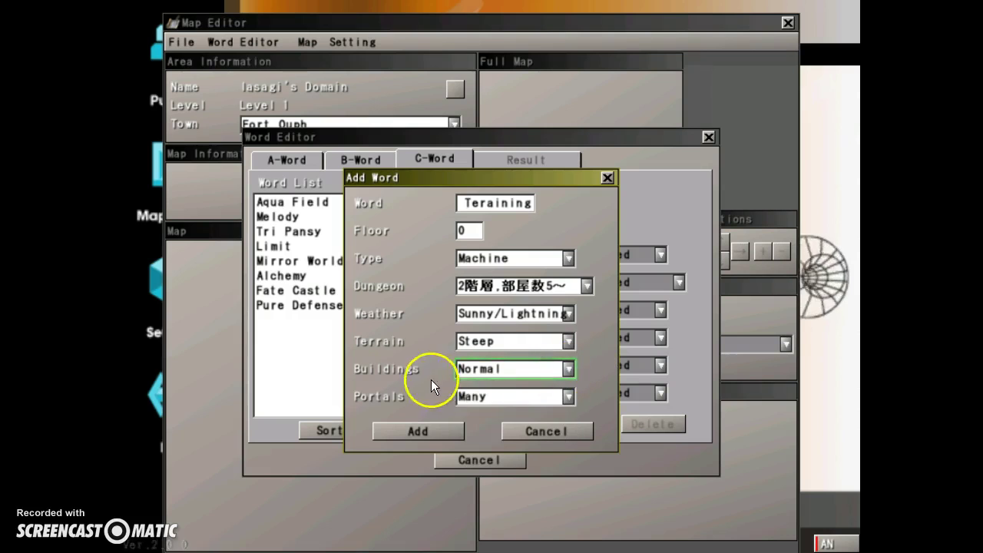
{"action": "left_click", "coordinate": [444, 427]}
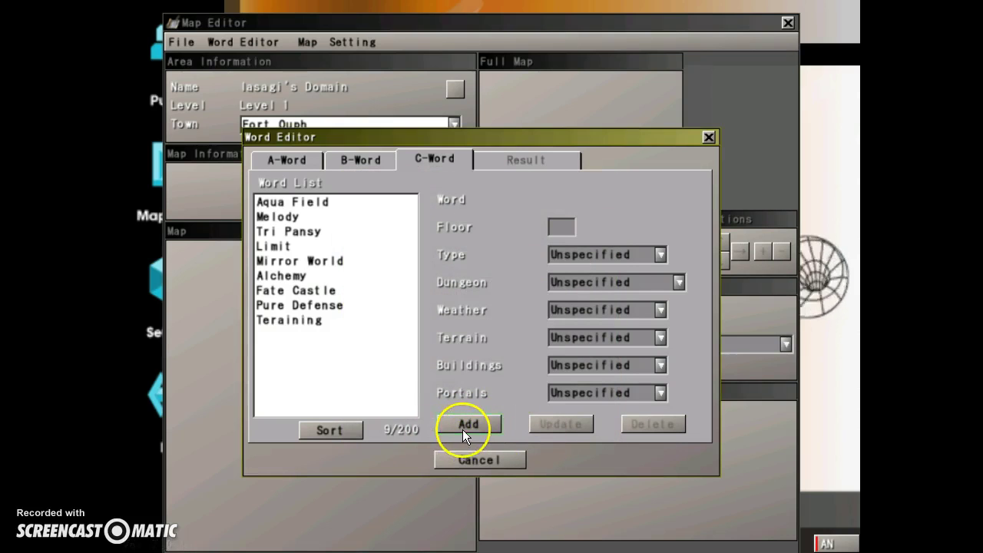
{"action": "left_click", "coordinate": [473, 462]}
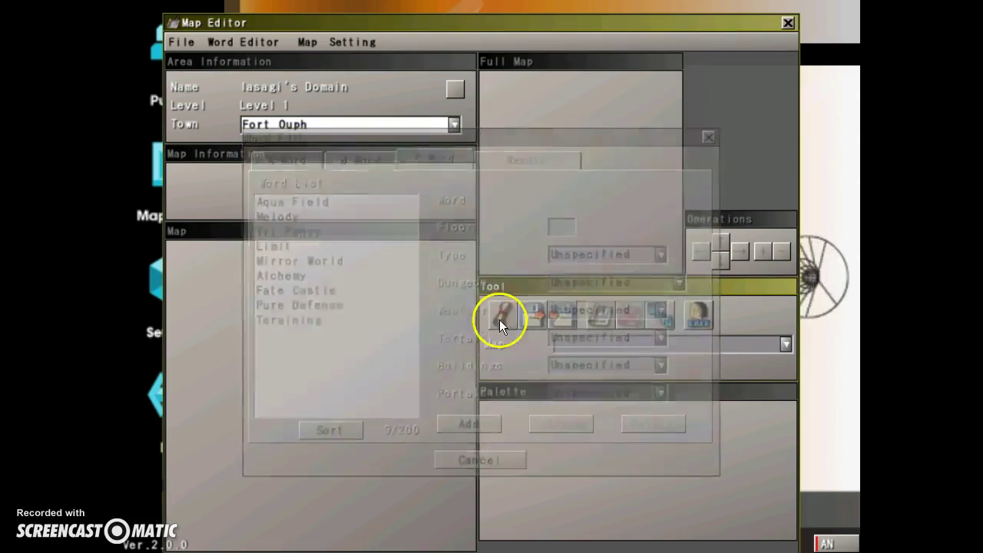
- Create a new map from the words Iasagi's, Holy and Teraining
{"action": "left_click", "coordinate": [597, 319]}
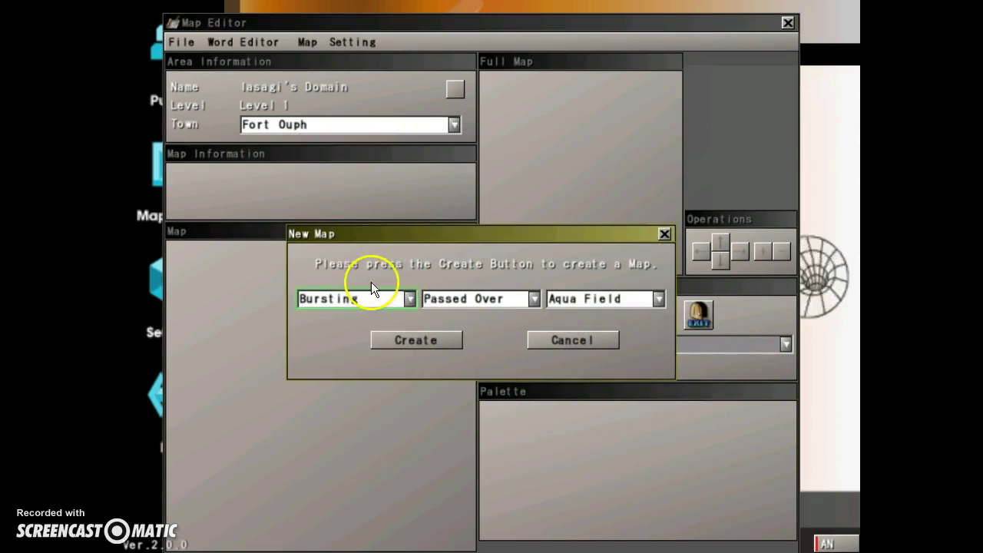
{"action": "left_click", "coordinate": [410, 299]}
{"action": "left_click", "coordinate": [331, 435]}
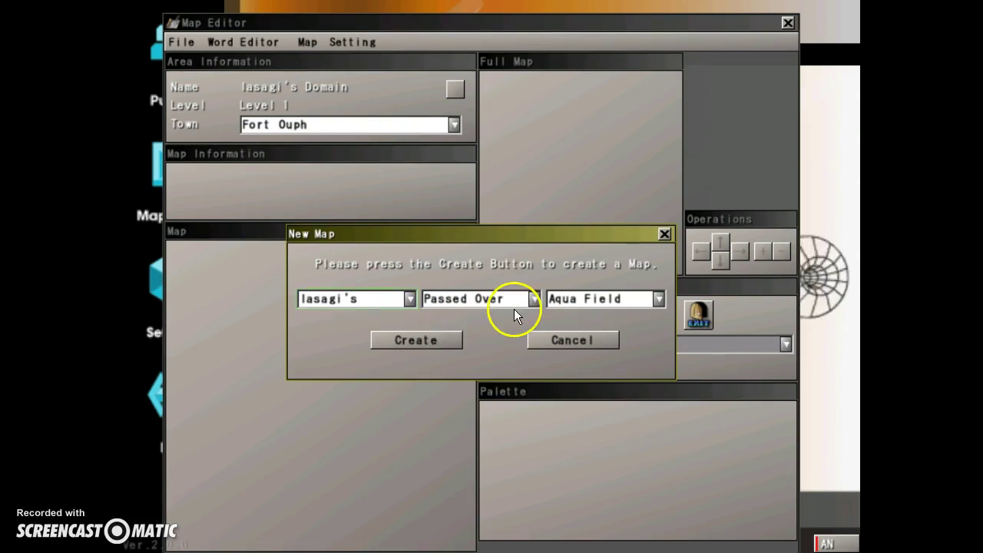
{"action": "left_click", "coordinate": [532, 300]}
{"action": "left_click", "coordinate": [447, 432]}
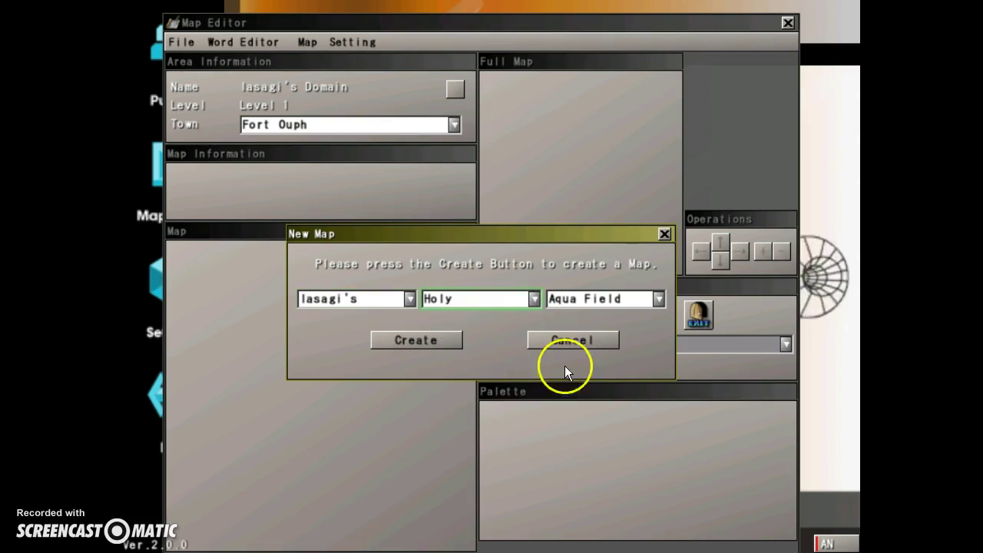
{"action": "left_click", "coordinate": [658, 298]}
{"action": "left_click", "coordinate": [585, 437]}
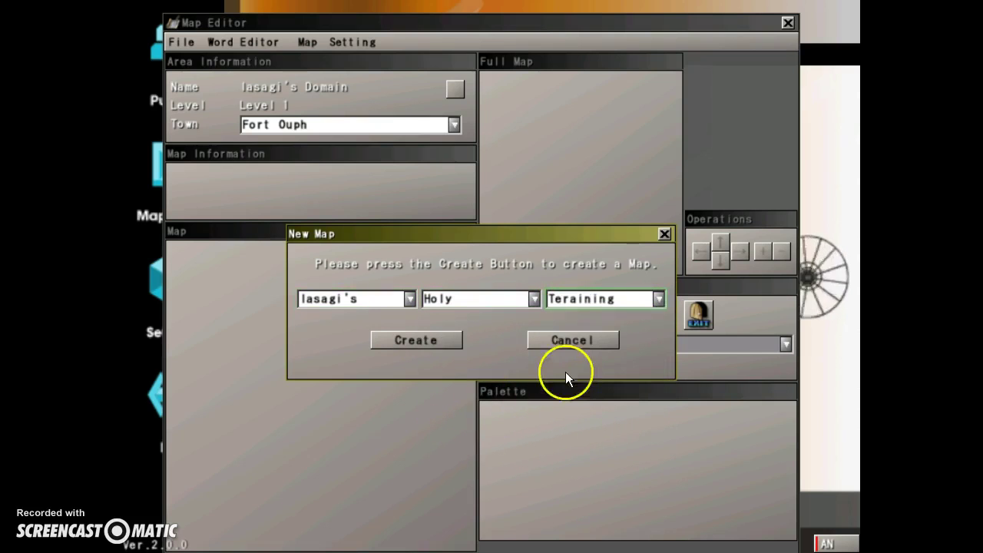
{"action": "left_click", "coordinate": [402, 340]}
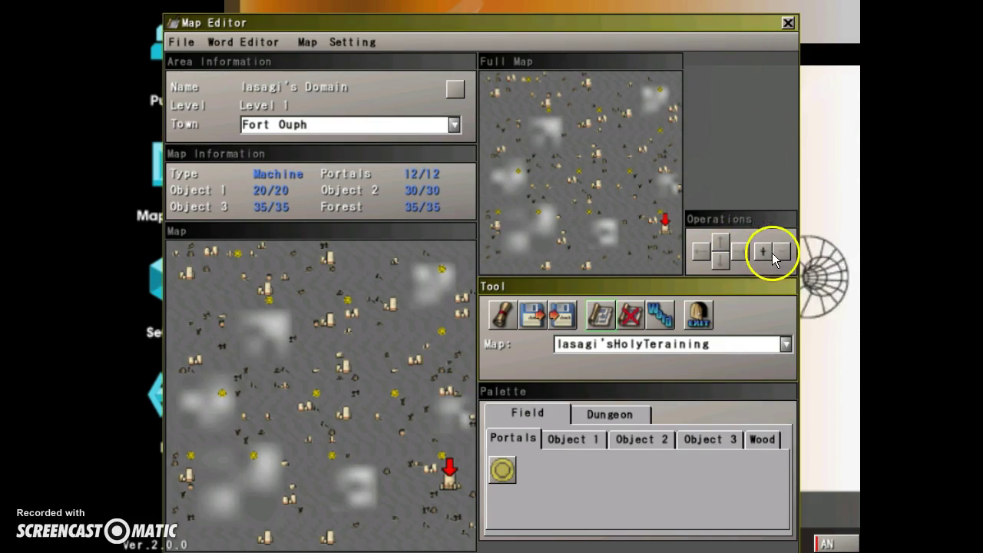
- Examine a close-up of the map's northern middle part and the field palettes for Object 1, 2, 3, Wood and Portals
{"action": "left_click", "coordinate": [768, 251]}
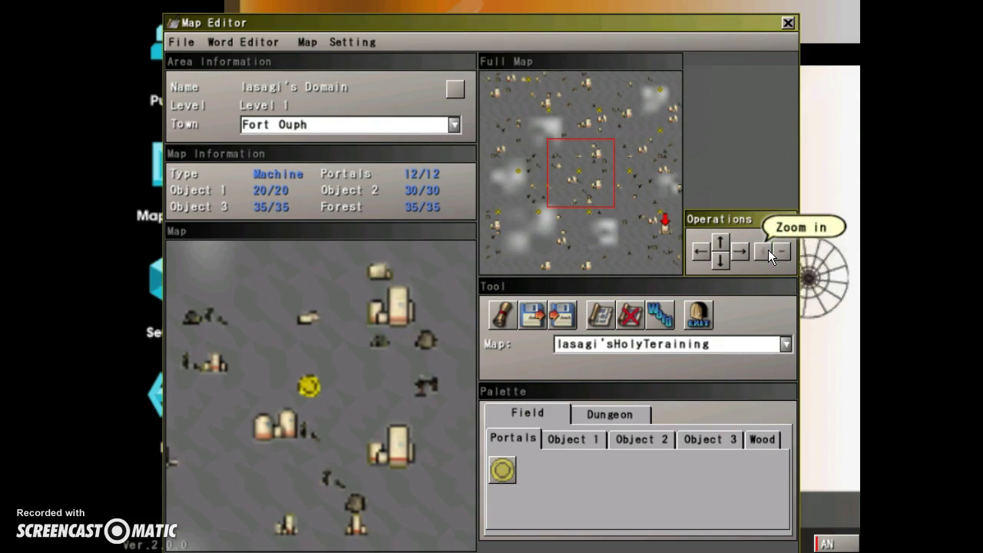
{"action": "left_click_drag", "start_coordinate": [536, 129], "coordinate": [577, 136]}
{"action": "left_click", "coordinate": [573, 438]}
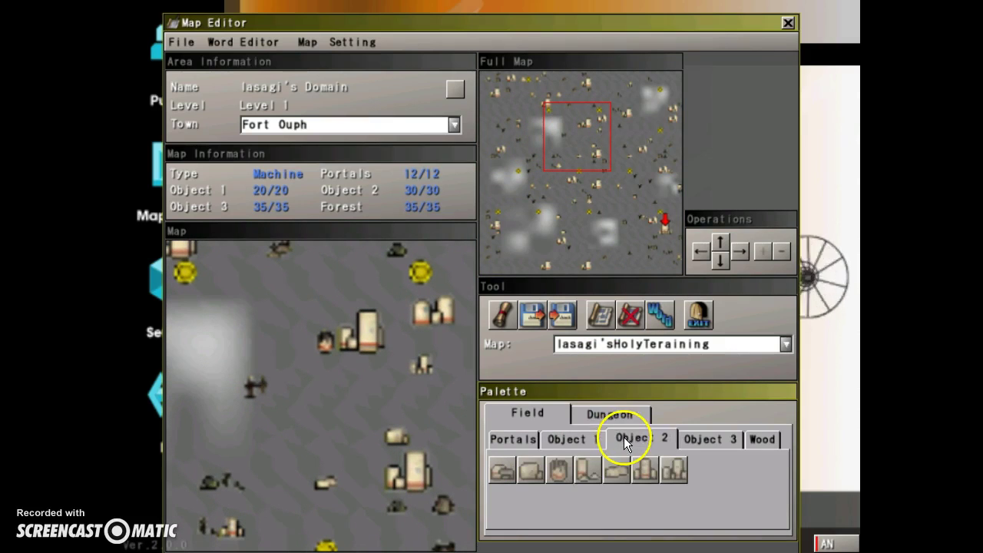
{"action": "left_click", "coordinate": [645, 438]}
{"action": "left_click", "coordinate": [716, 441]}
{"action": "left_click", "coordinate": [760, 435]}
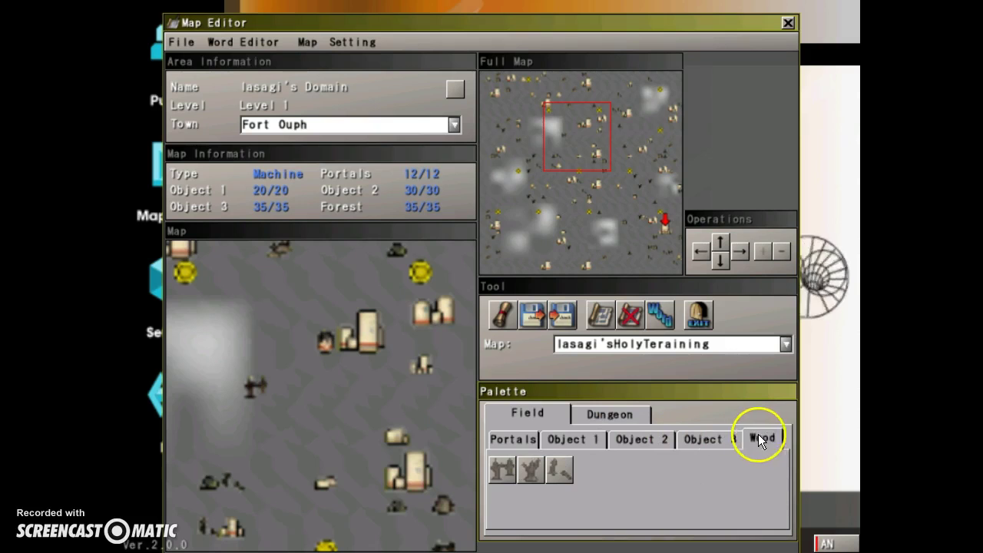
{"action": "left_click", "coordinate": [514, 437]}
- Move the portal just south of the building by the northwestern light hill onto the hill's northeastern part
{"action": "left_click_drag", "start_coordinate": [572, 157], "coordinate": [557, 129]}
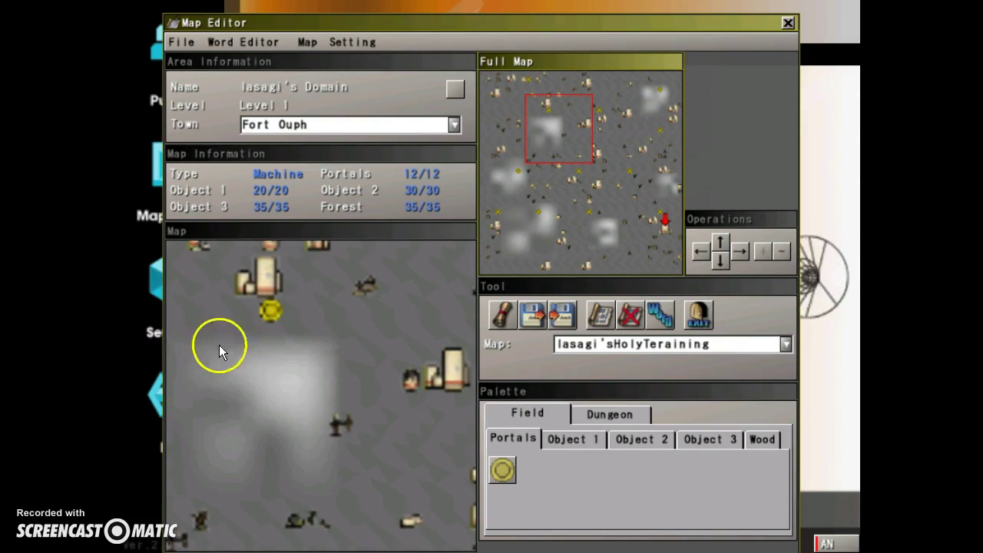
{"action": "left_click", "coordinate": [259, 318]}
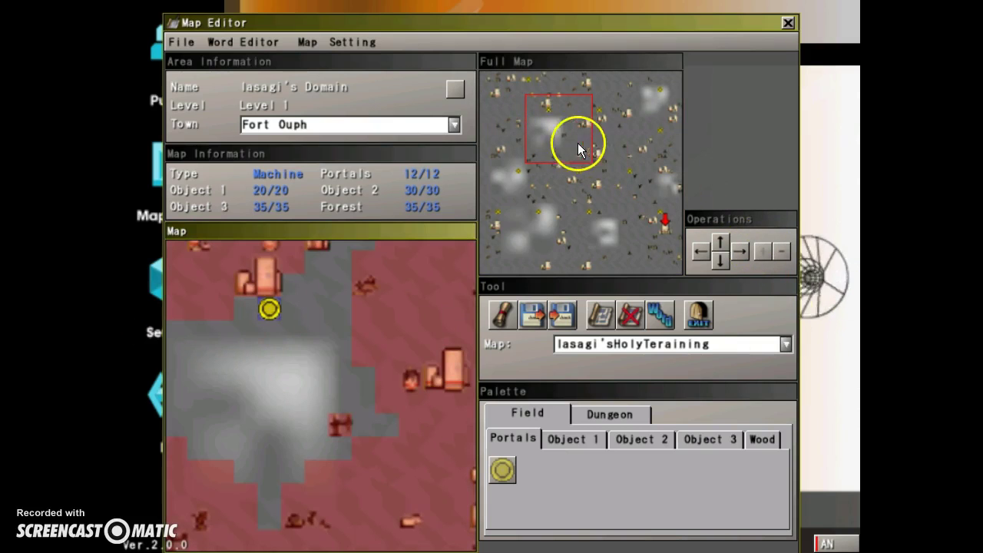
{"action": "mouse_move", "coordinate": [575, 142]}
{"action": "left_mouse_down"}
{"action": "mouse_move", "coordinate": [612, 165]}
{"action": "mouse_move", "coordinate": [575, 135]}
{"action": "left_mouse_up"}
{"action": "left_click_drag", "start_coordinate": [197, 280], "coordinate": [219, 325]}
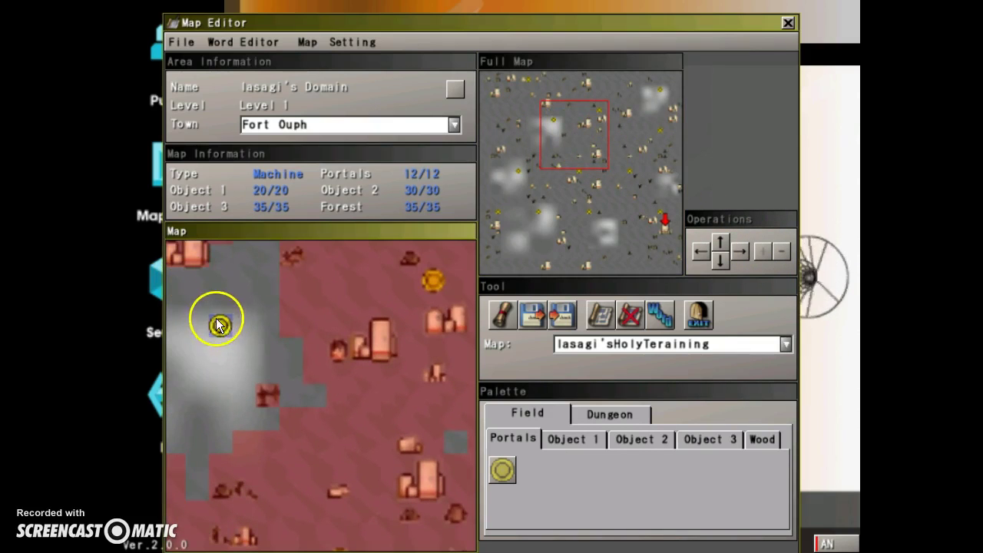
{"action": "left_click", "coordinate": [264, 326]}
- Reposition the hill portal at the light hill's northeastern edge and shift the nearest portal east of it slightly to the northeast
{"action": "left_click", "coordinate": [782, 251]}
{"action": "left_click", "coordinate": [784, 251]}
{"action": "left_click", "coordinate": [784, 251]}
{"action": "left_click", "coordinate": [270, 315]}
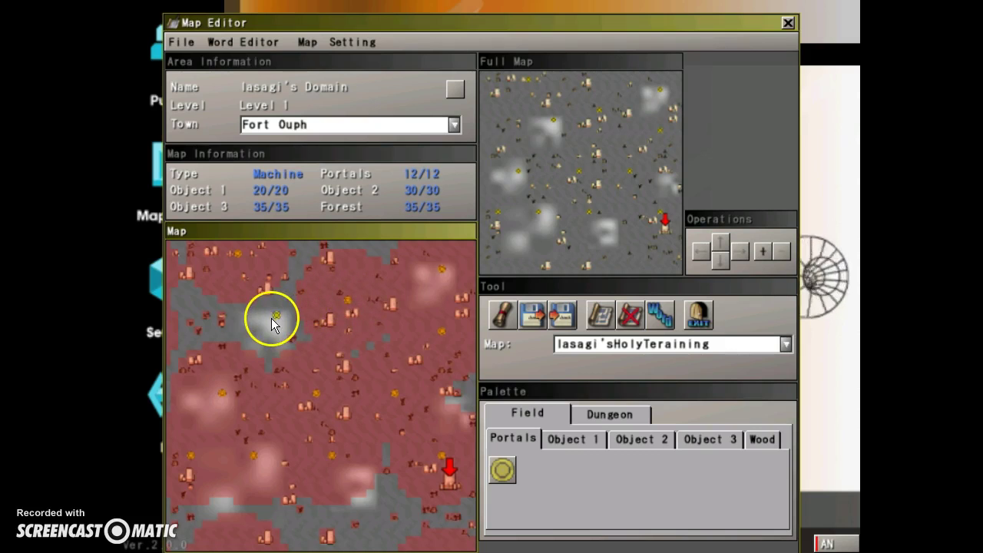
{"action": "mouse_move", "coordinate": [272, 324]}
{"action": "left_mouse_down"}
{"action": "mouse_move", "coordinate": [300, 332]}
{"action": "mouse_move", "coordinate": [308, 308]}
{"action": "mouse_move", "coordinate": [295, 315]}
{"action": "mouse_move", "coordinate": [298, 291]}
{"action": "mouse_move", "coordinate": [297, 304]}
{"action": "mouse_move", "coordinate": [274, 319]}
{"action": "mouse_move", "coordinate": [347, 303]}
{"action": "mouse_move", "coordinate": [375, 261]}
{"action": "left_mouse_up"}
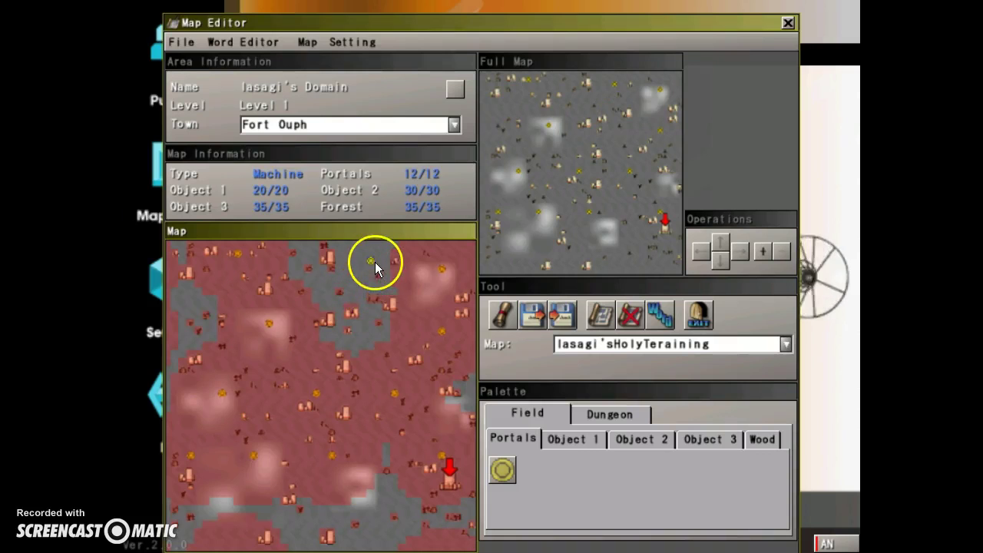
{"action": "left_click", "coordinate": [271, 320]}
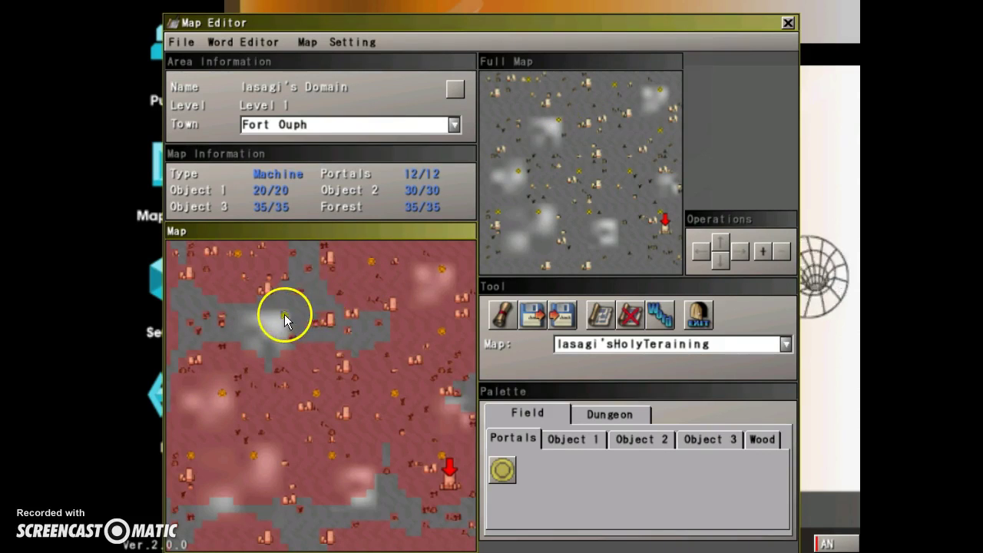
{"action": "left_click", "coordinate": [283, 314]}
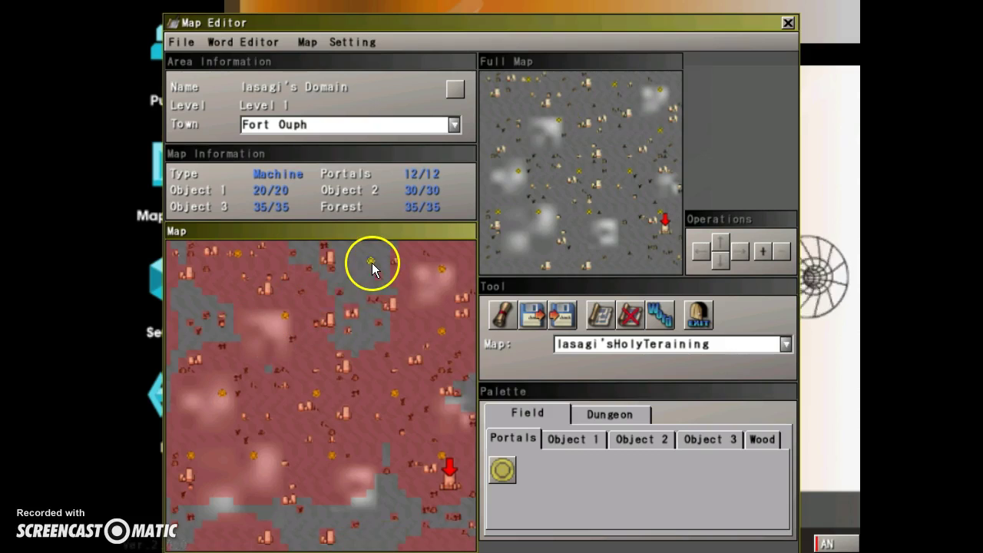
{"action": "left_click_drag", "start_coordinate": [371, 263], "coordinate": [366, 277]}
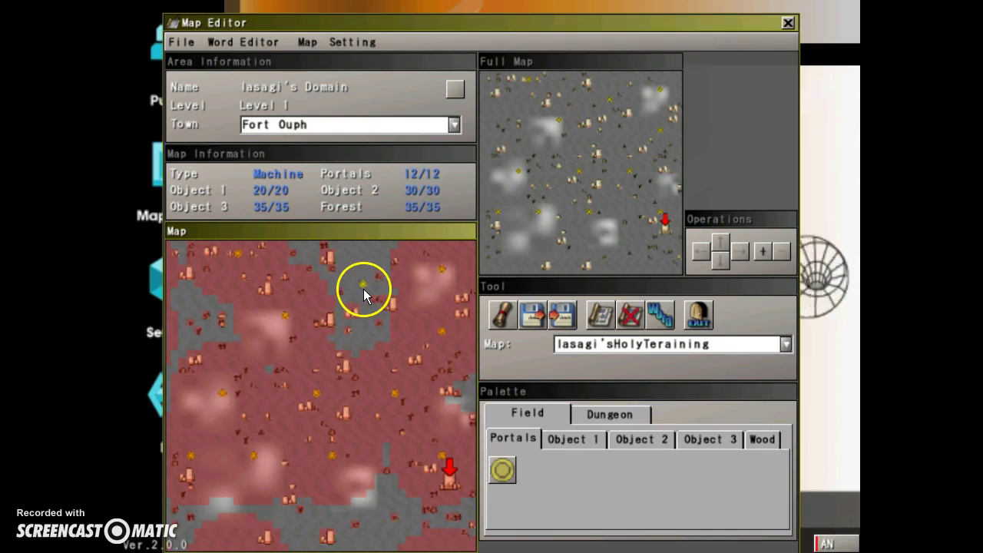
{"action": "left_click", "coordinate": [285, 317]}
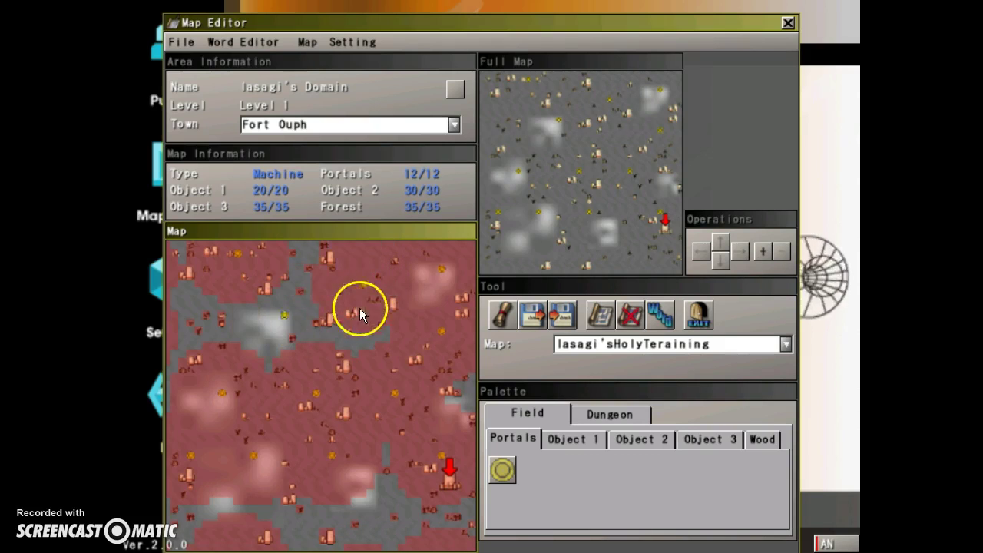
- Move the dungeon entrance marked by the red arrow south to the field map's southeastern edge
{"action": "left_click", "coordinate": [296, 315]}
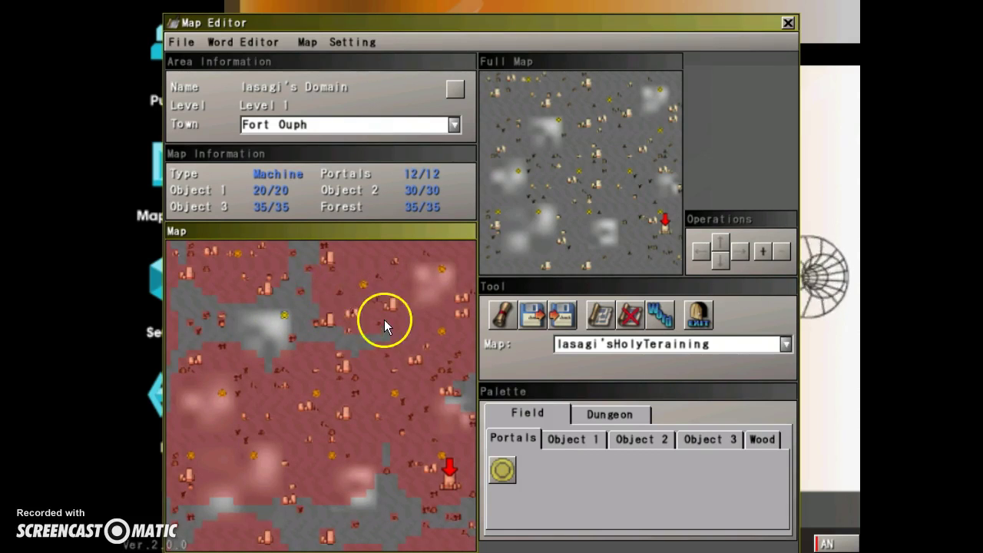
{"action": "left_click", "coordinate": [366, 286]}
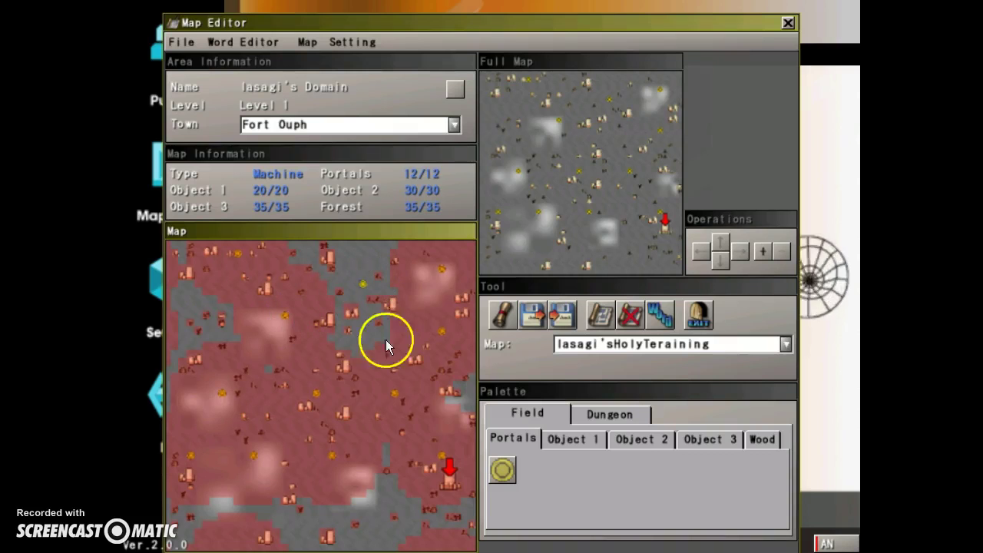
{"action": "mouse_move", "coordinate": [458, 502]}
{"action": "left_mouse_down"}
{"action": "mouse_move", "coordinate": [439, 483]}
{"action": "mouse_move", "coordinate": [416, 515]}
{"action": "mouse_move", "coordinate": [441, 530]}
{"action": "left_mouse_up"}
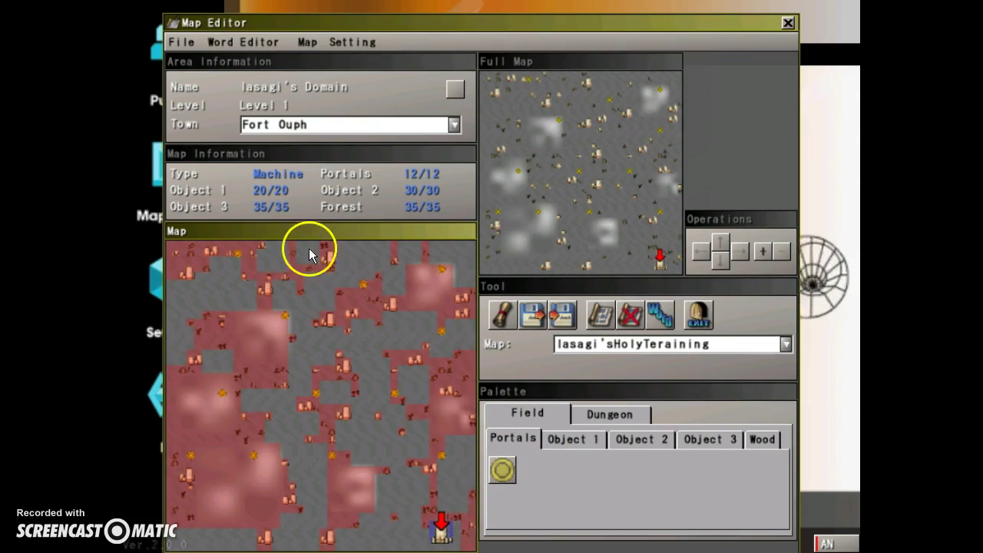
- Examine the field palettes for Object 1, Portals, Object 2, Object 3 and Wood
{"action": "left_click", "coordinate": [570, 439]}
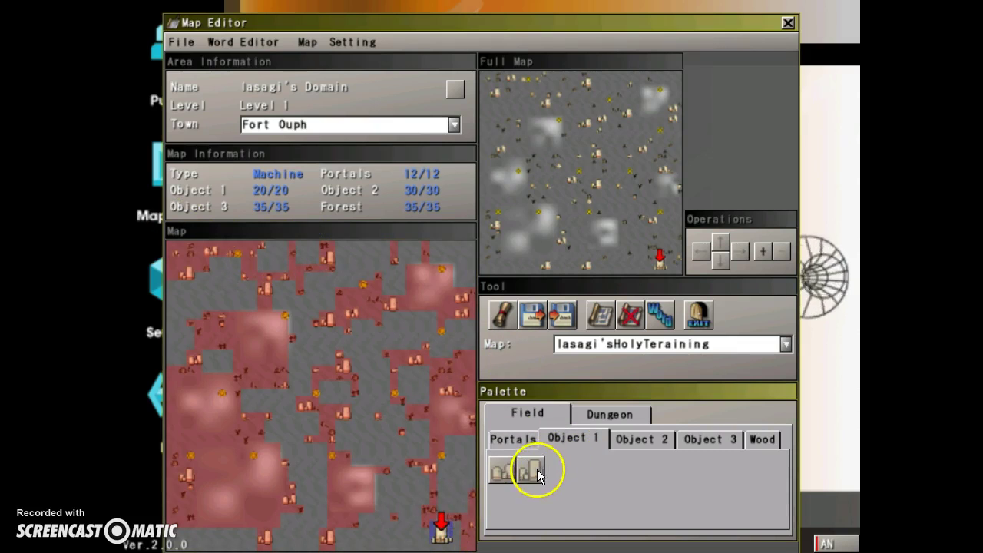
{"action": "left_click", "coordinate": [513, 439]}
{"action": "left_click", "coordinate": [653, 439]}
{"action": "left_click", "coordinate": [710, 439]}
{"action": "left_click", "coordinate": [768, 445]}
{"action": "left_click", "coordinate": [569, 439]}
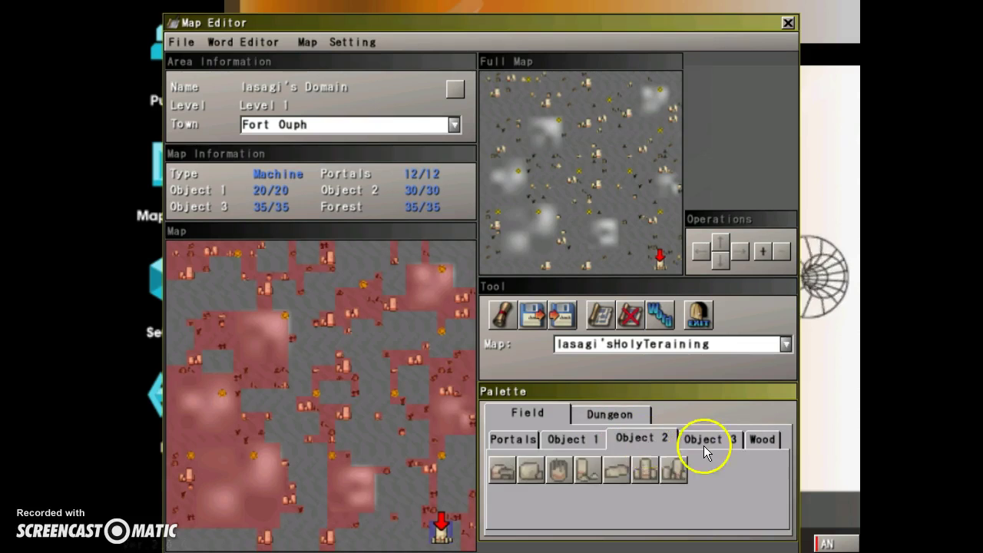
{"action": "left_click", "coordinate": [642, 439]}
{"action": "left_click", "coordinate": [704, 446]}
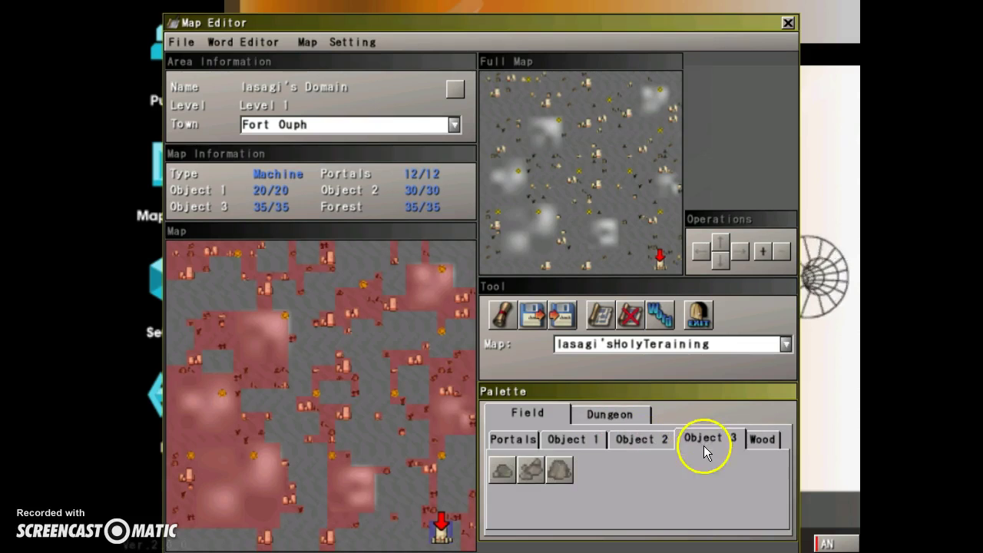
- Delete the vertical corridor room on dungeon floor 1 between the UP corridor and the junction beside the square room
{"action": "left_click", "coordinate": [591, 415]}
{"action": "left_click", "coordinate": [315, 395]}
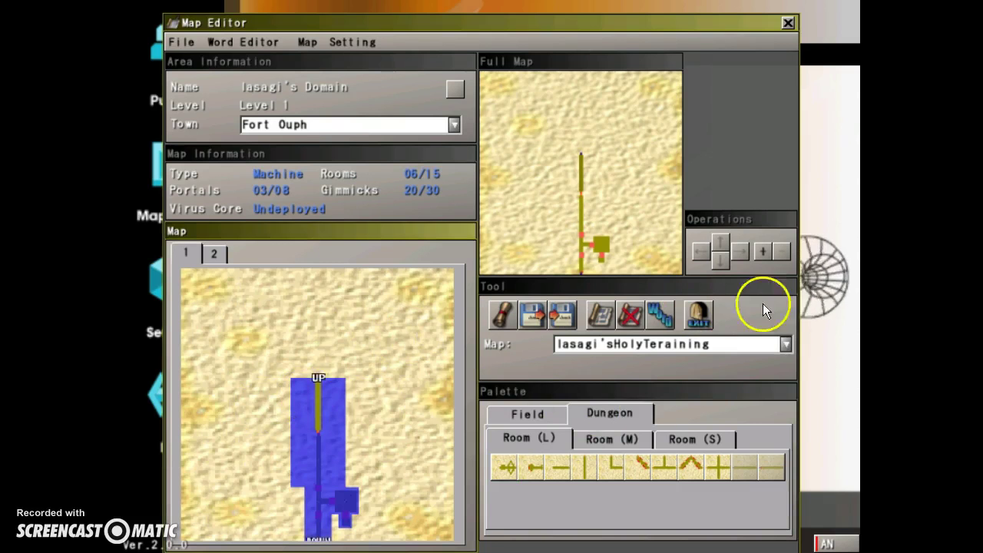
{"action": "left_click", "coordinate": [763, 255]}
{"action": "left_click", "coordinate": [578, 236]}
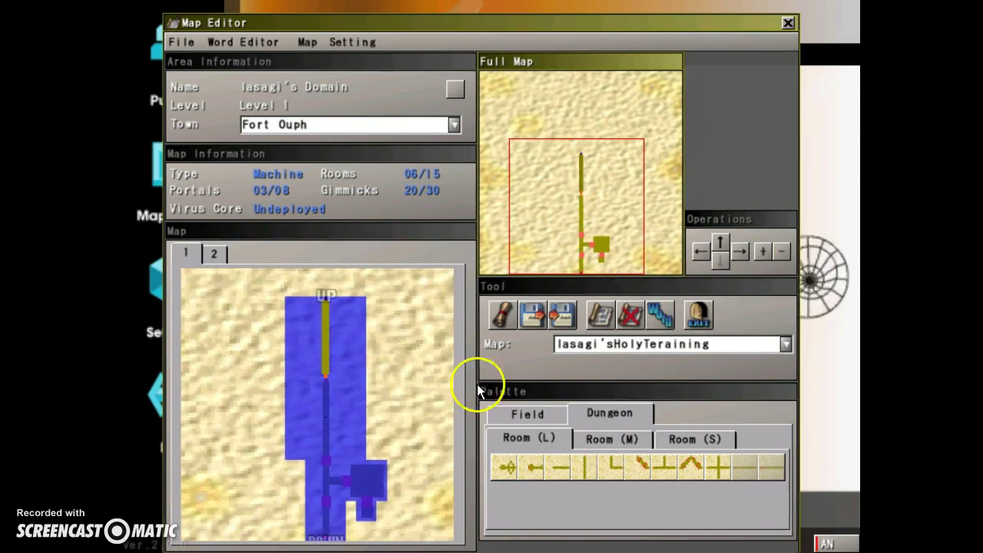
{"action": "left_click", "coordinate": [331, 415]}
{"action": "right_click", "coordinate": [329, 402]}
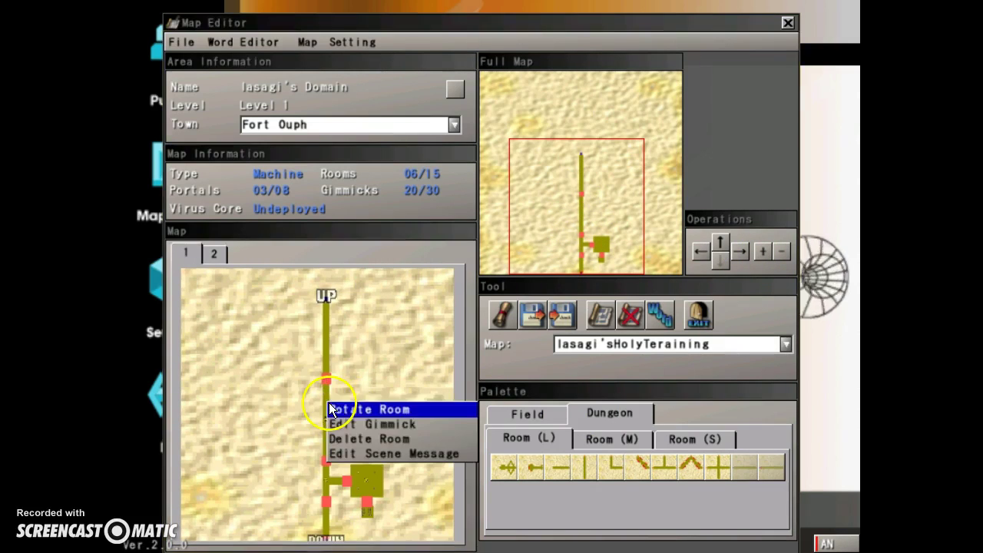
{"action": "left_click", "coordinate": [354, 438]}
{"action": "right_click", "coordinate": [325, 470]}
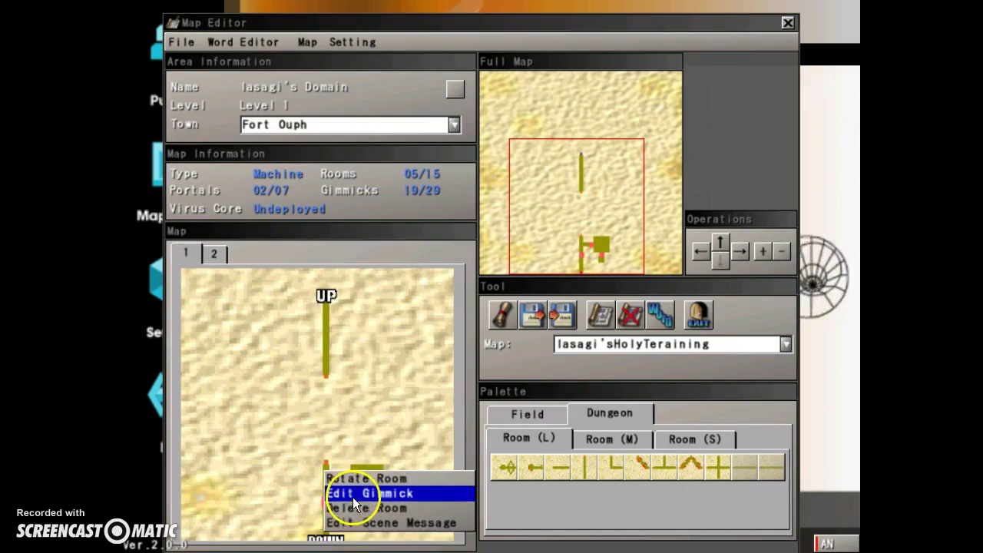
{"action": "left_click", "coordinate": [353, 497]}
{"action": "left_click", "coordinate": [372, 481]}
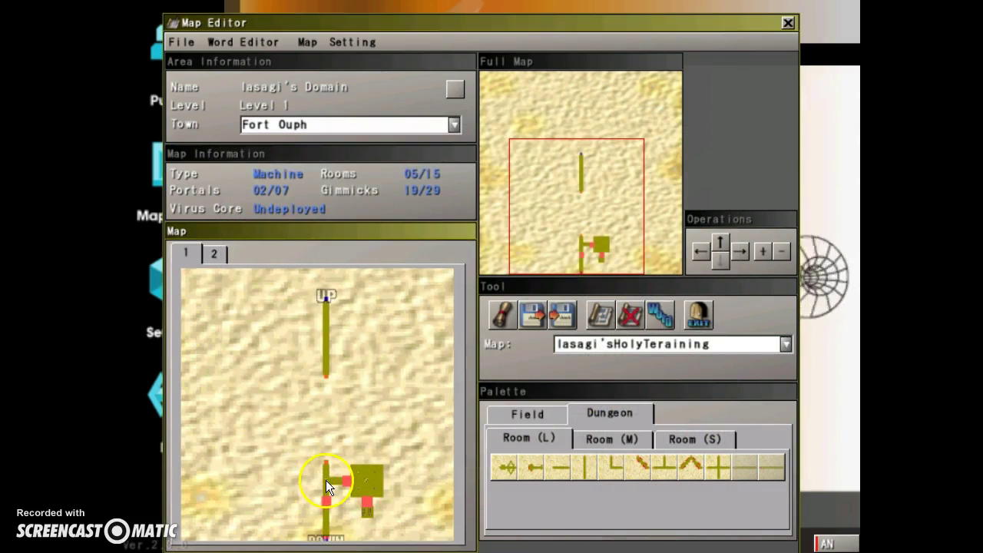
- Place a large straight vertical corridor room in the gap below the UP corridor on dungeon floor 1
{"action": "left_click", "coordinate": [612, 272]}
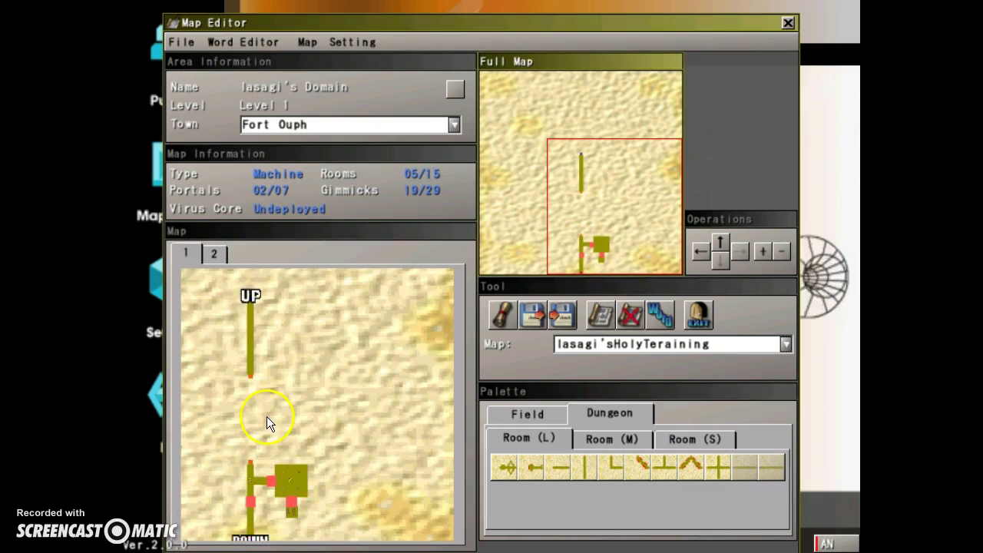
{"action": "left_click", "coordinate": [564, 461]}
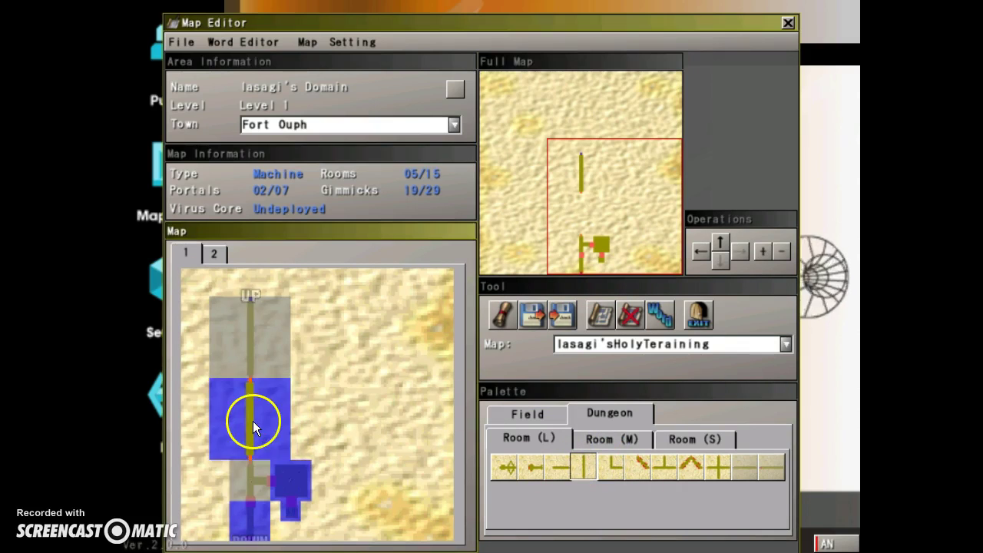
{"action": "left_click", "coordinate": [252, 421]}
{"action": "right_click", "coordinate": [323, 399]}
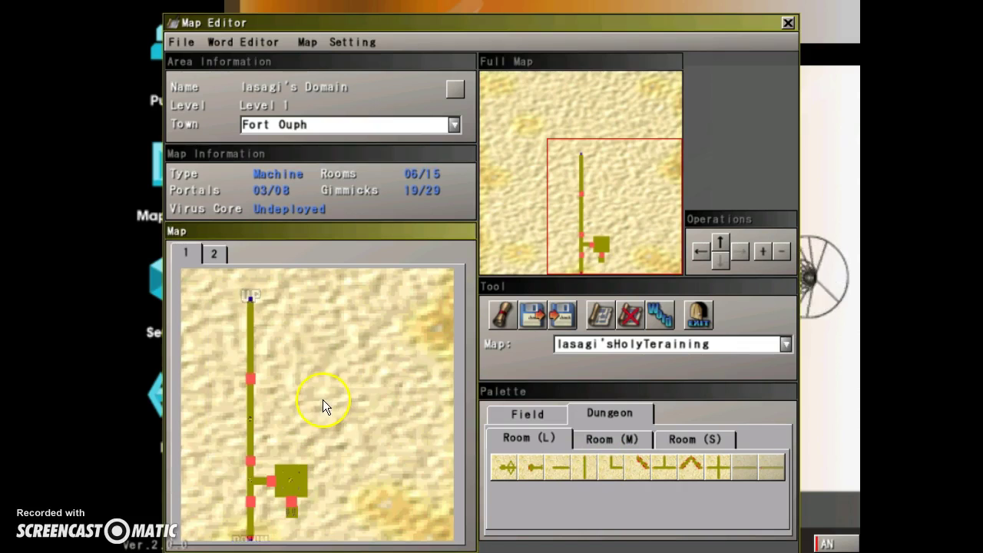
- Compare the room layouts of dungeon floors 1 and 2
{"action": "left_click", "coordinate": [213, 253]}
{"action": "left_click", "coordinate": [185, 253]}
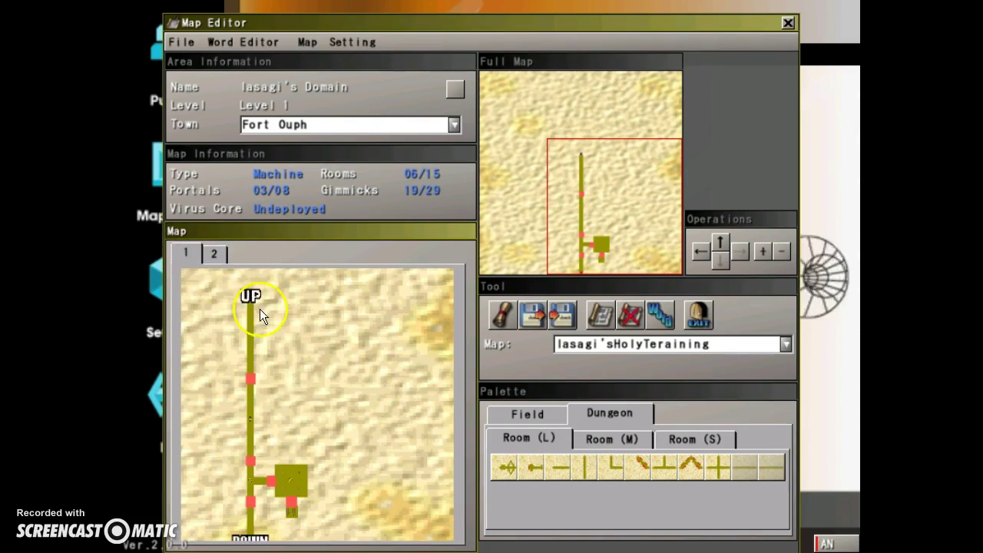
{"action": "left_click", "coordinate": [571, 257]}
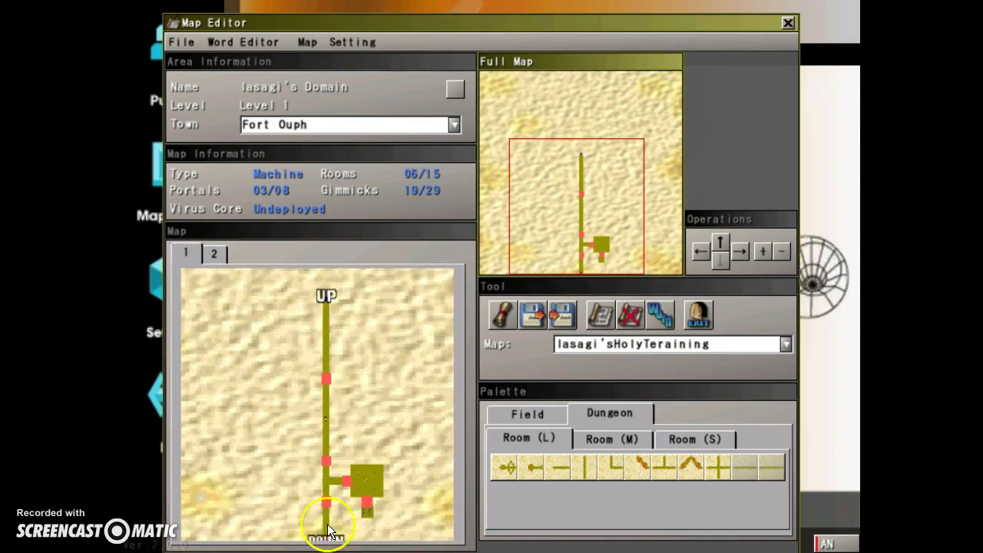
{"action": "left_click", "coordinate": [211, 254]}
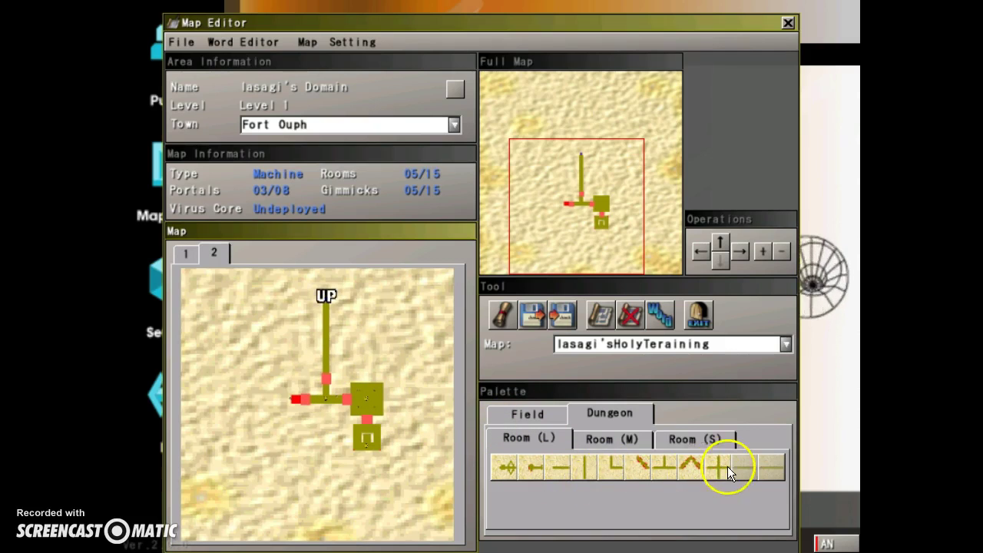
{"action": "left_click", "coordinate": [192, 260]}
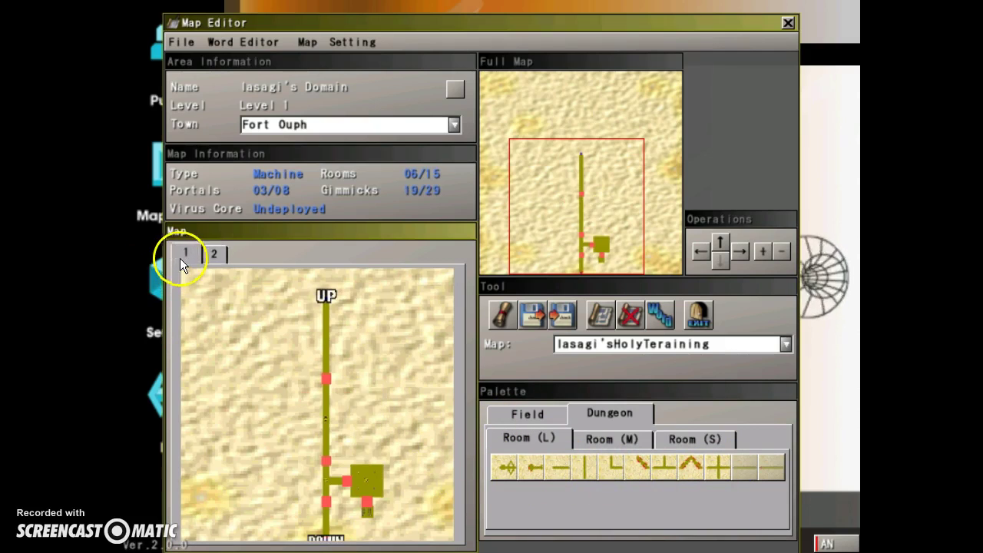
{"action": "left_click", "coordinate": [217, 254]}
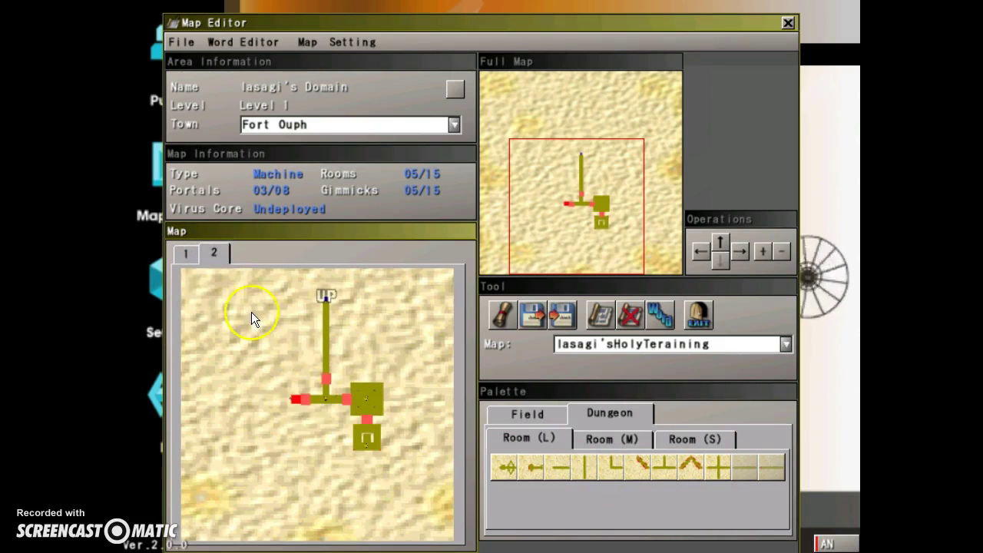
- Open the red room at the western end of dungeon floor 2 for gimmick editing, close up on its statue
{"action": "left_click", "coordinate": [299, 400]}
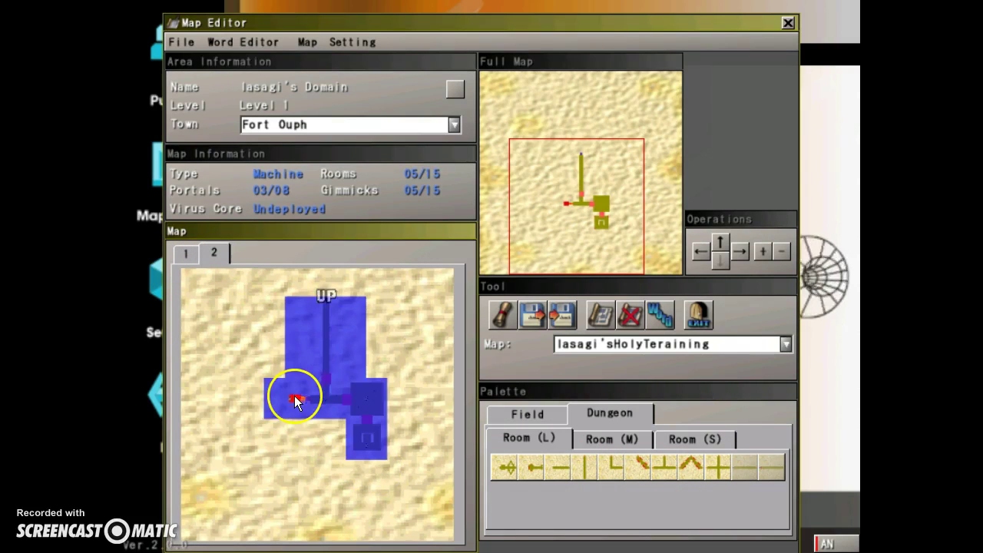
{"action": "left_click", "coordinate": [770, 249]}
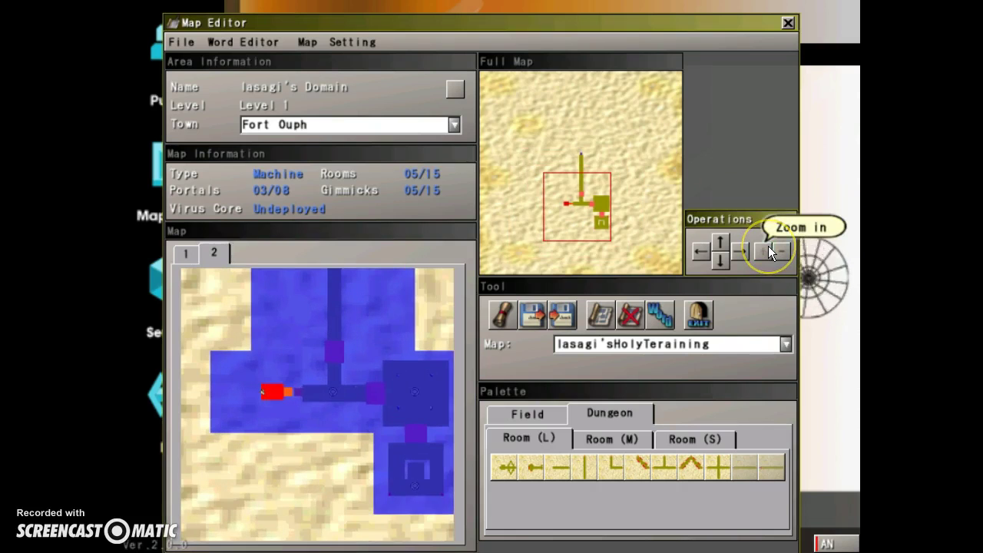
{"action": "left_click_drag", "start_coordinate": [569, 241], "coordinate": [574, 214]}
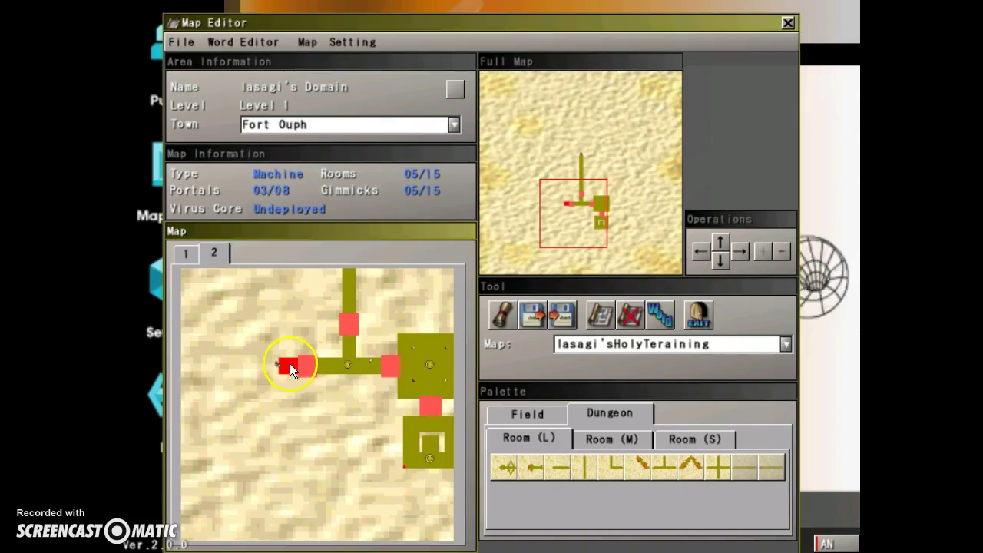
{"action": "right_click", "coordinate": [289, 364]}
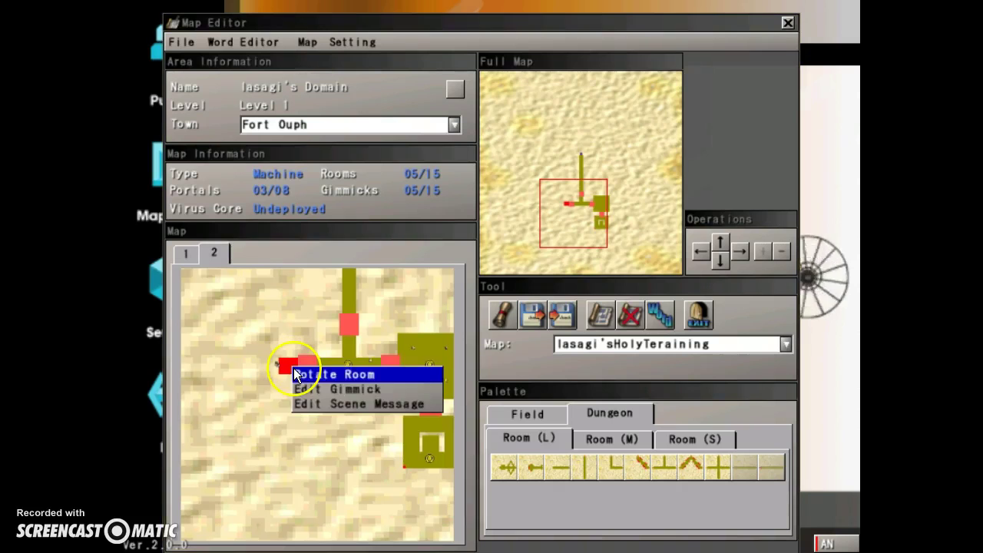
{"action": "left_click", "coordinate": [350, 392]}
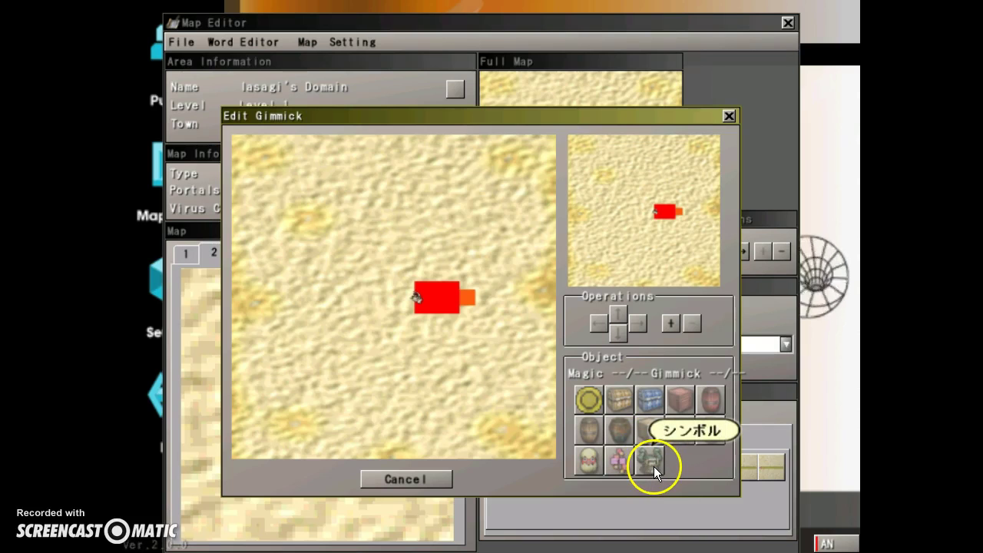
{"action": "left_click", "coordinate": [671, 322]}
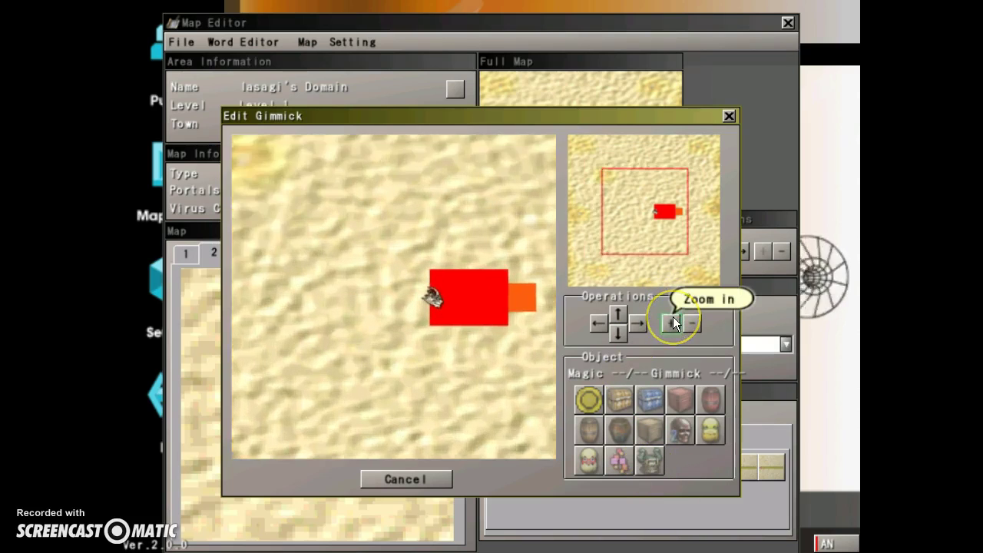
{"action": "left_click", "coordinate": [672, 323]}
{"action": "left_click", "coordinate": [672, 322]}
{"action": "left_click_drag", "start_coordinate": [643, 226], "coordinate": [666, 216]}
- Register Weapon as the item category of the red room's Gott statue and close the gimmick editor
{"action": "left_click", "coordinate": [315, 260]}
{"action": "right_click", "coordinate": [293, 272]}
{"action": "left_click", "coordinate": [306, 280]}
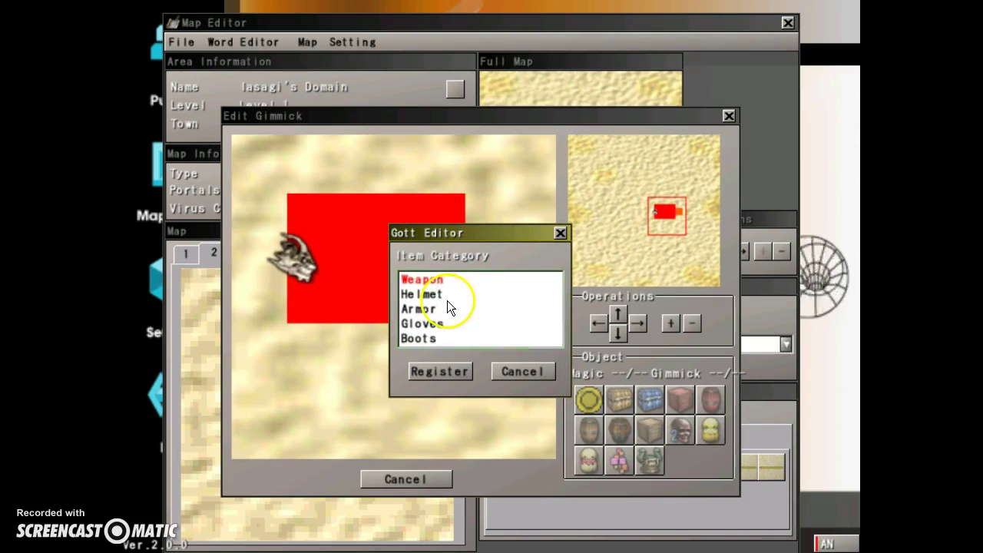
{"action": "left_click", "coordinate": [444, 337]}
{"action": "left_click", "coordinate": [432, 294]}
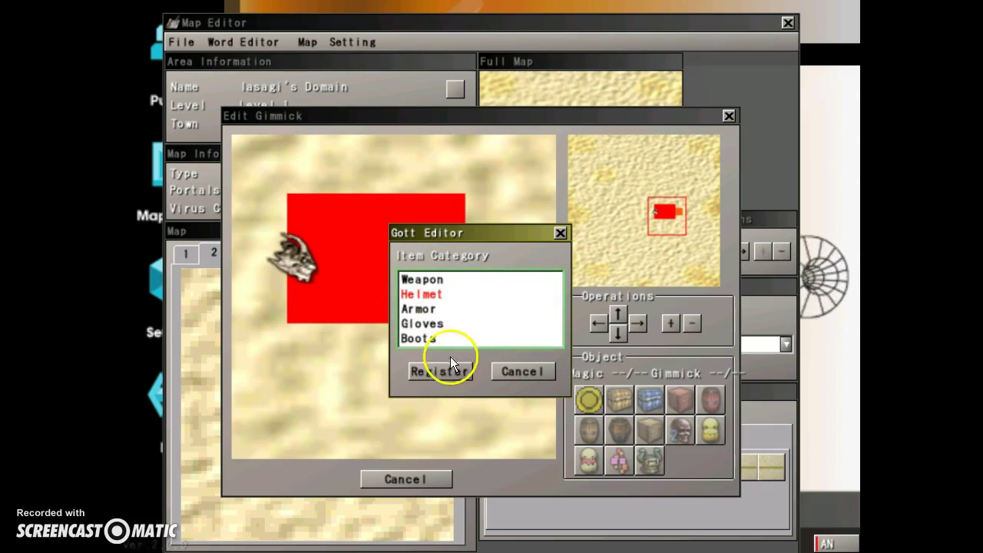
{"action": "left_click", "coordinate": [435, 281]}
{"action": "left_click", "coordinate": [446, 373]}
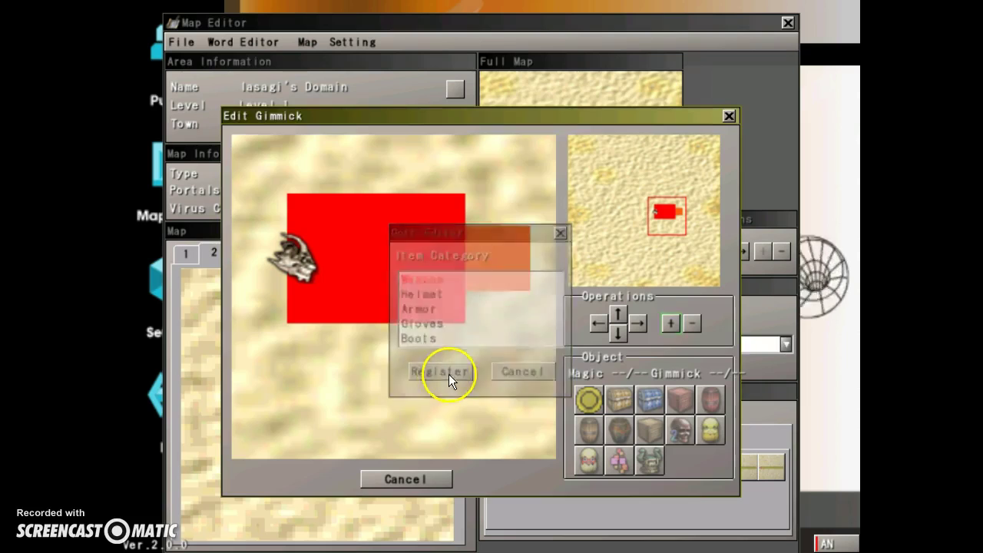
{"action": "left_click", "coordinate": [413, 481]}
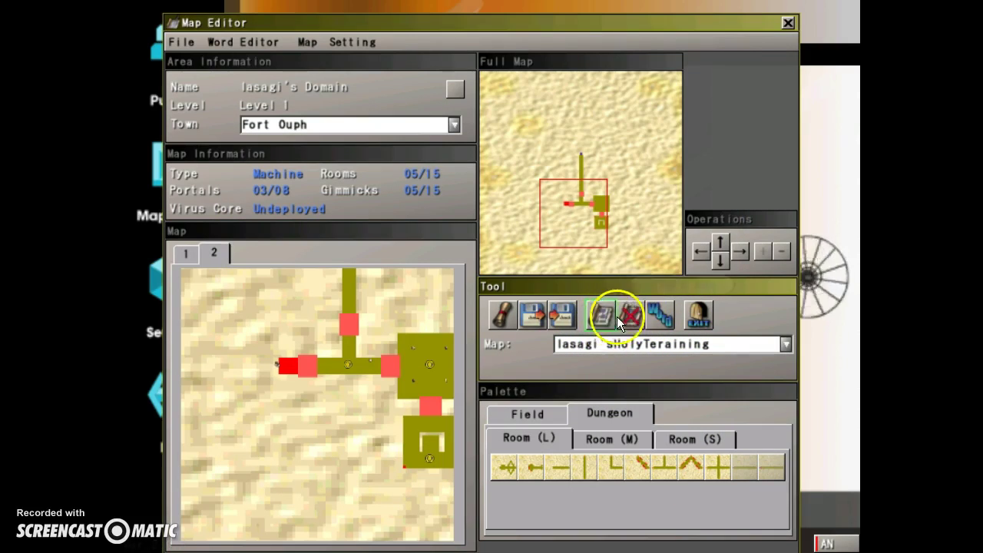
- Save the area Iasagi's Domain in save slot 1
{"action": "left_click", "coordinate": [569, 315]}
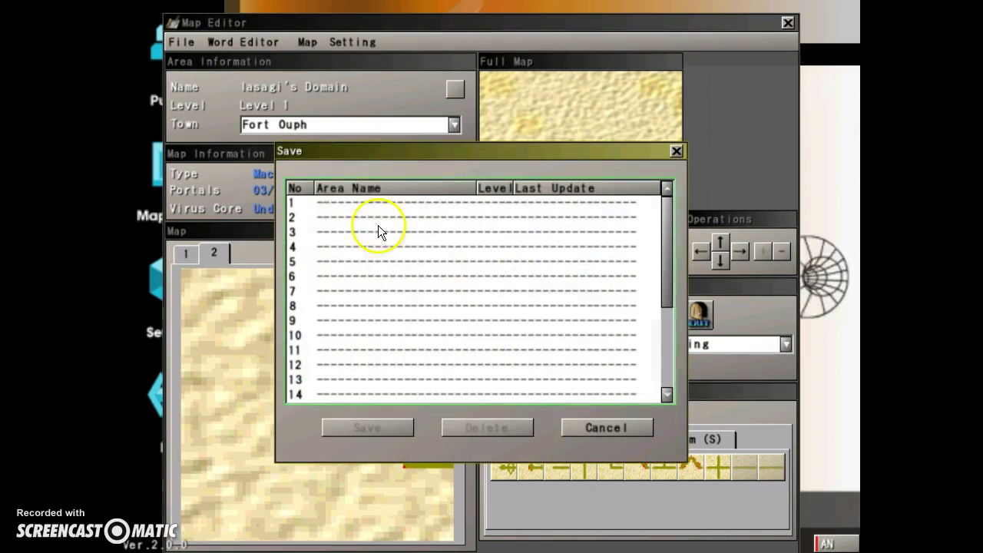
{"action": "left_click", "coordinate": [363, 208]}
{"action": "left_click", "coordinate": [373, 428]}
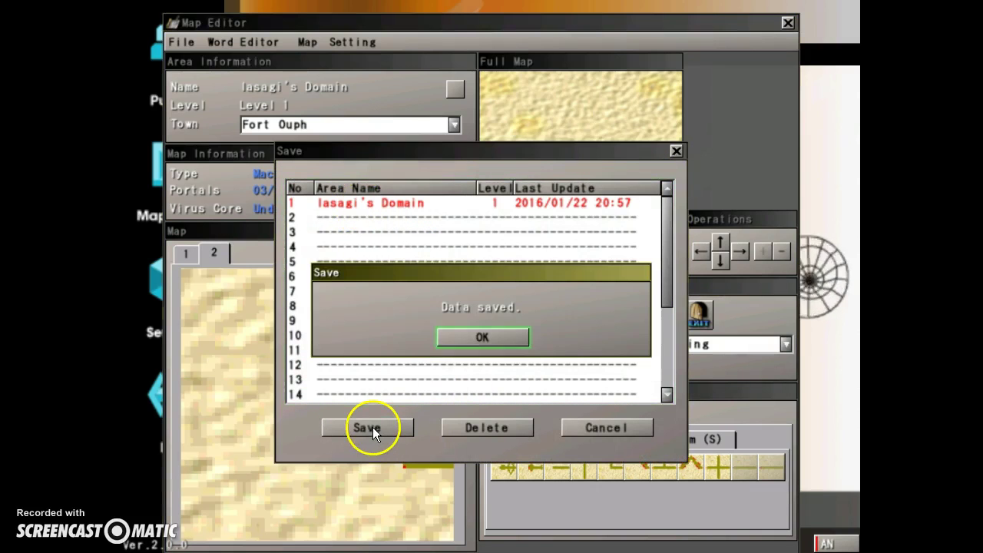
{"action": "left_click", "coordinate": [496, 338]}
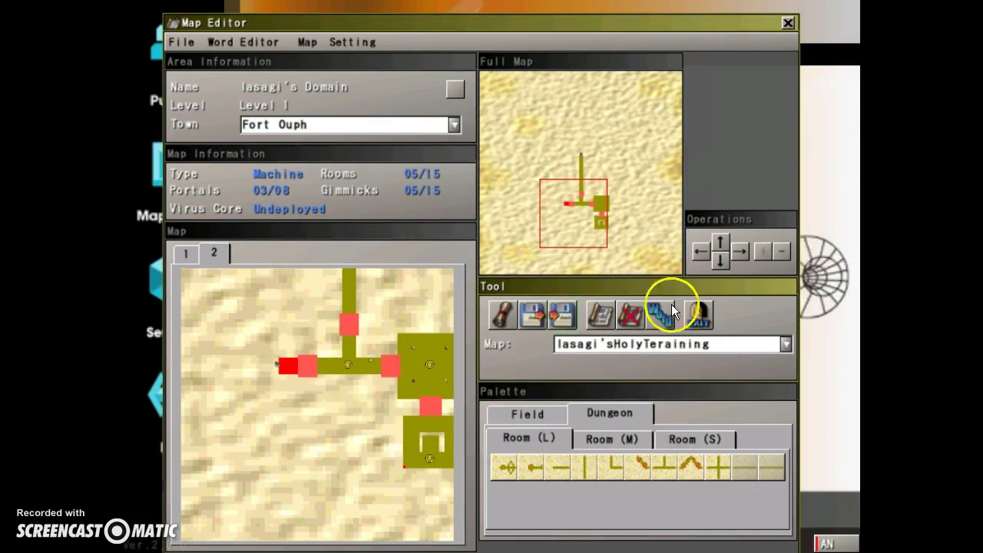
- Exit the Map Editor and return to the ALTIMIT desktop
{"action": "left_click", "coordinate": [178, 42]}
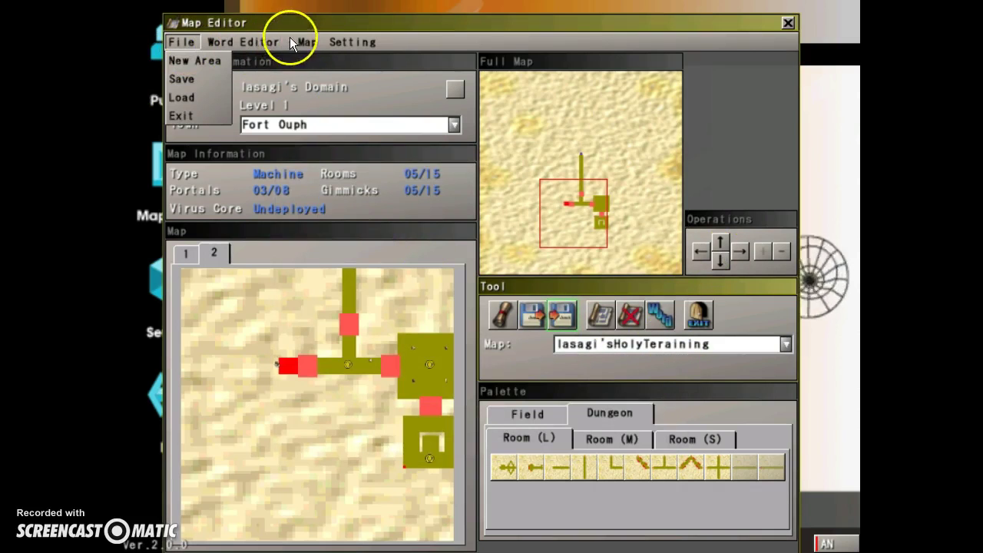
{"action": "left_click", "coordinate": [178, 115]}
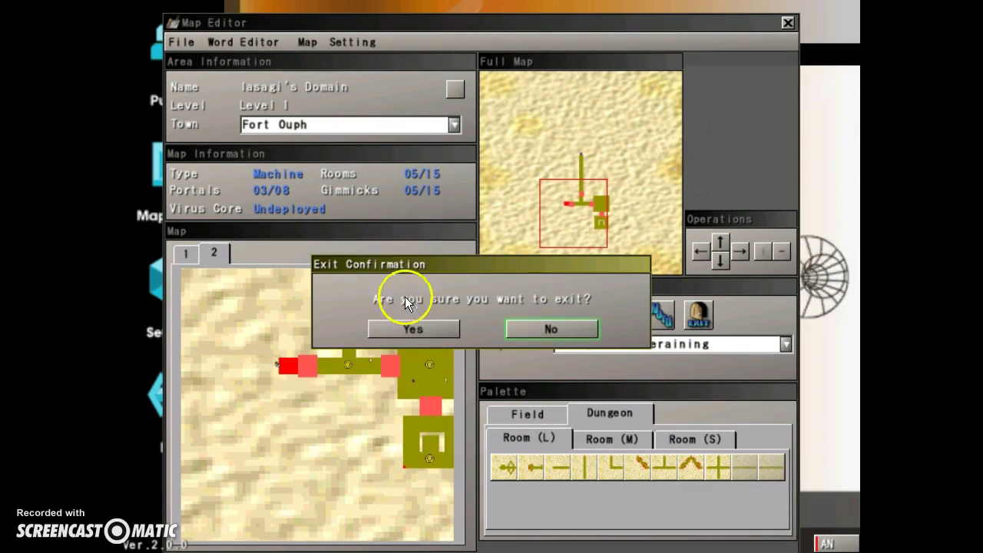
{"action": "left_click", "coordinate": [414, 328]}
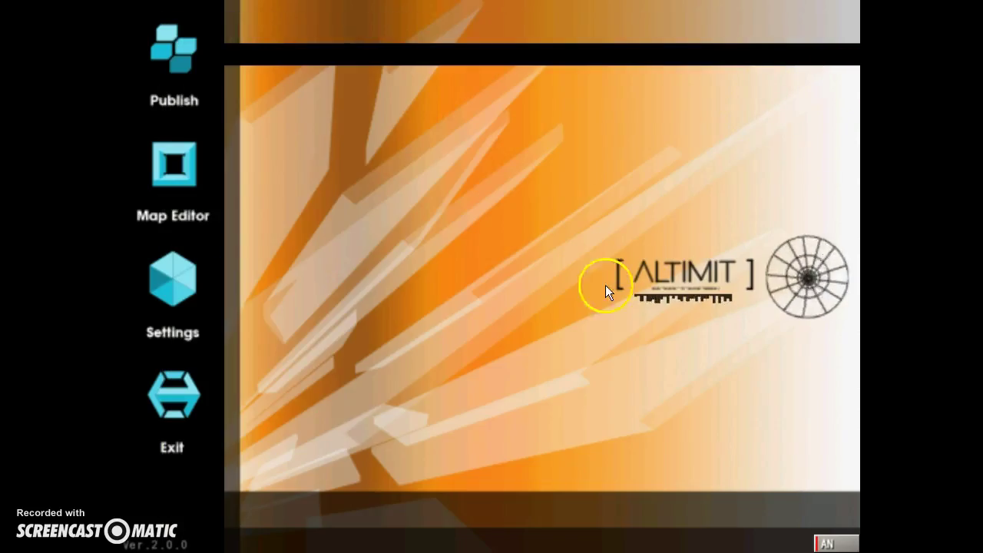
- Publish Iasagi's Domain as an area server without a password and move the Public Status window clear of the message log
{"action": "left_click", "coordinate": [173, 82]}
{"action": "left_click", "coordinate": [140, 29]}
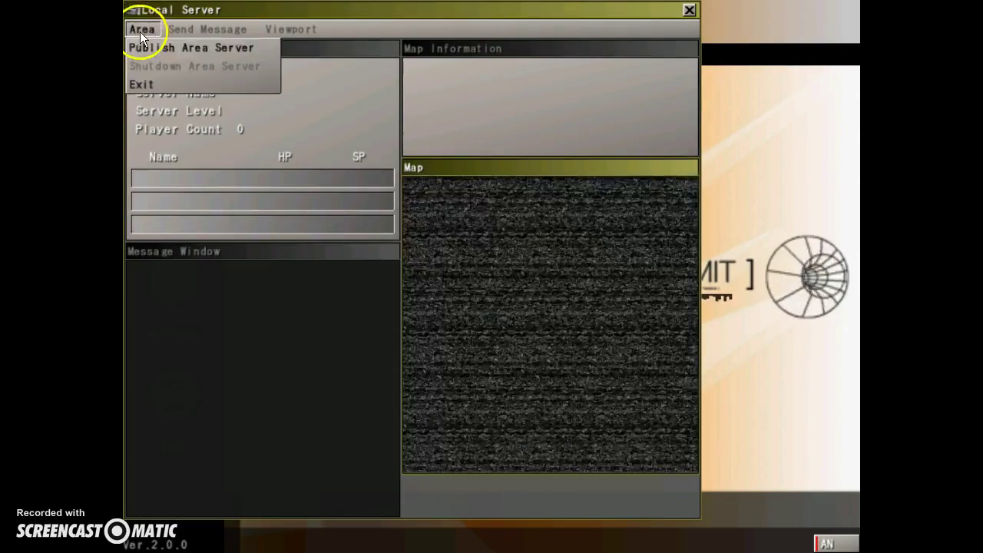
{"action": "left_click", "coordinate": [165, 49]}
{"action": "left_click", "coordinate": [304, 175]}
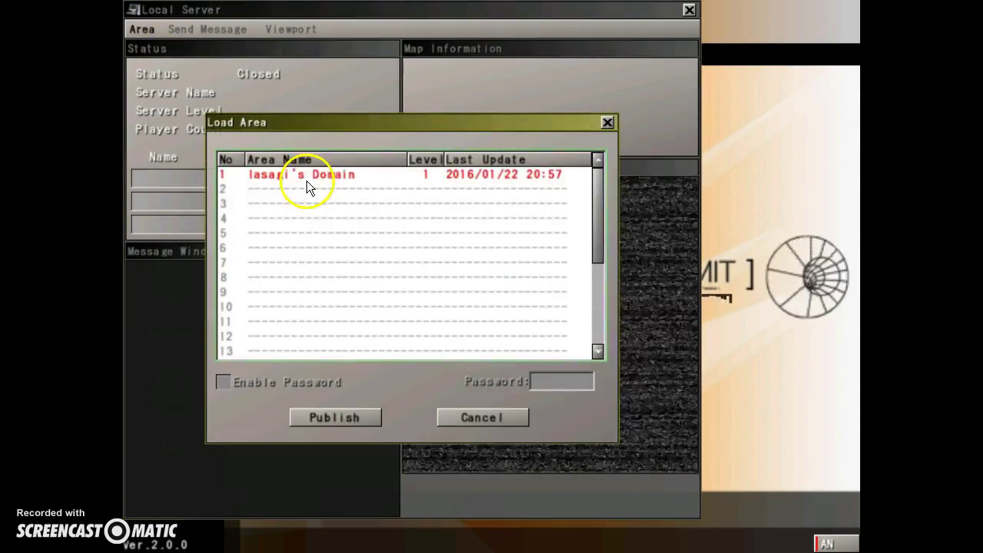
{"action": "left_click", "coordinate": [325, 418]}
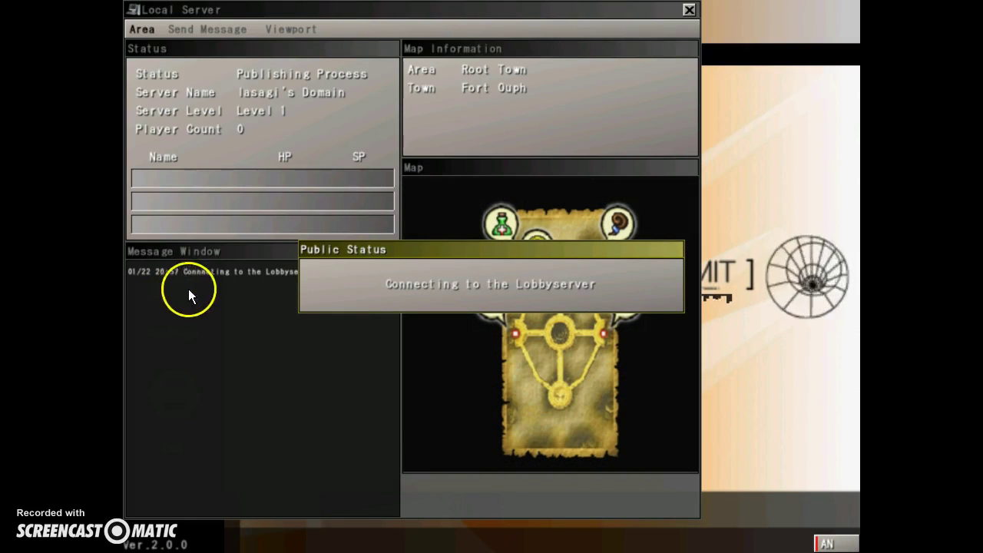
{"action": "left_click_drag", "start_coordinate": [399, 250], "coordinate": [452, 107]}
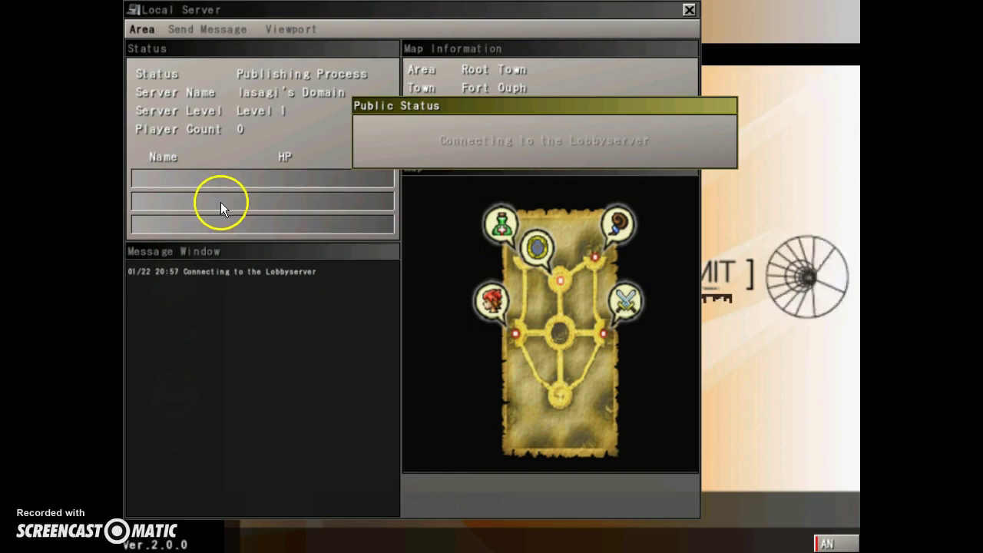
{"action": "left_click_drag", "start_coordinate": [577, 109], "coordinate": [593, 103]}
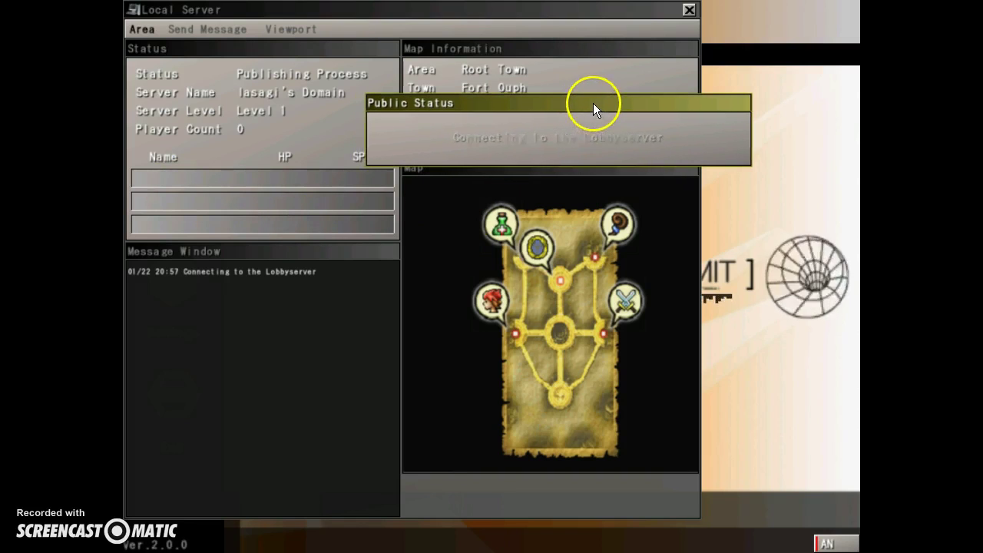